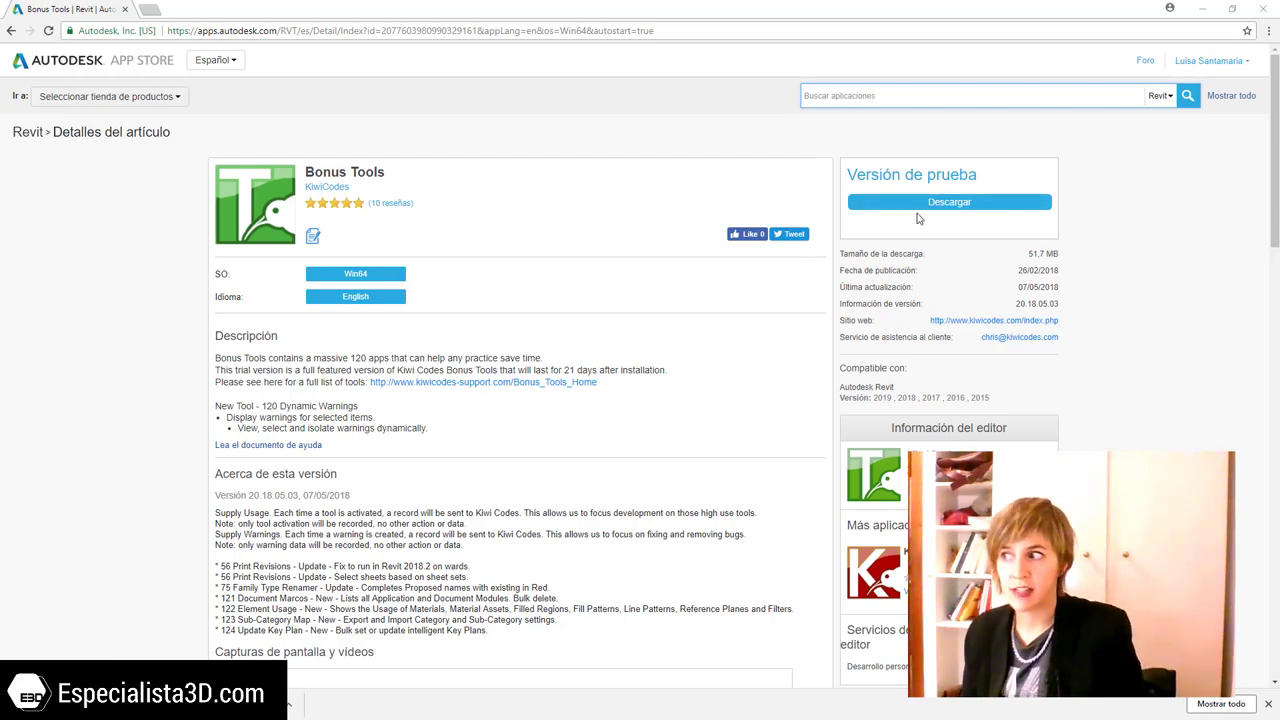
- Scroll down through the Bonus Tools description on its App Store listing
{"action": "scroll", "coordinate": [311, 414], "scroll_direction": "down", "scroll_amount": 1}
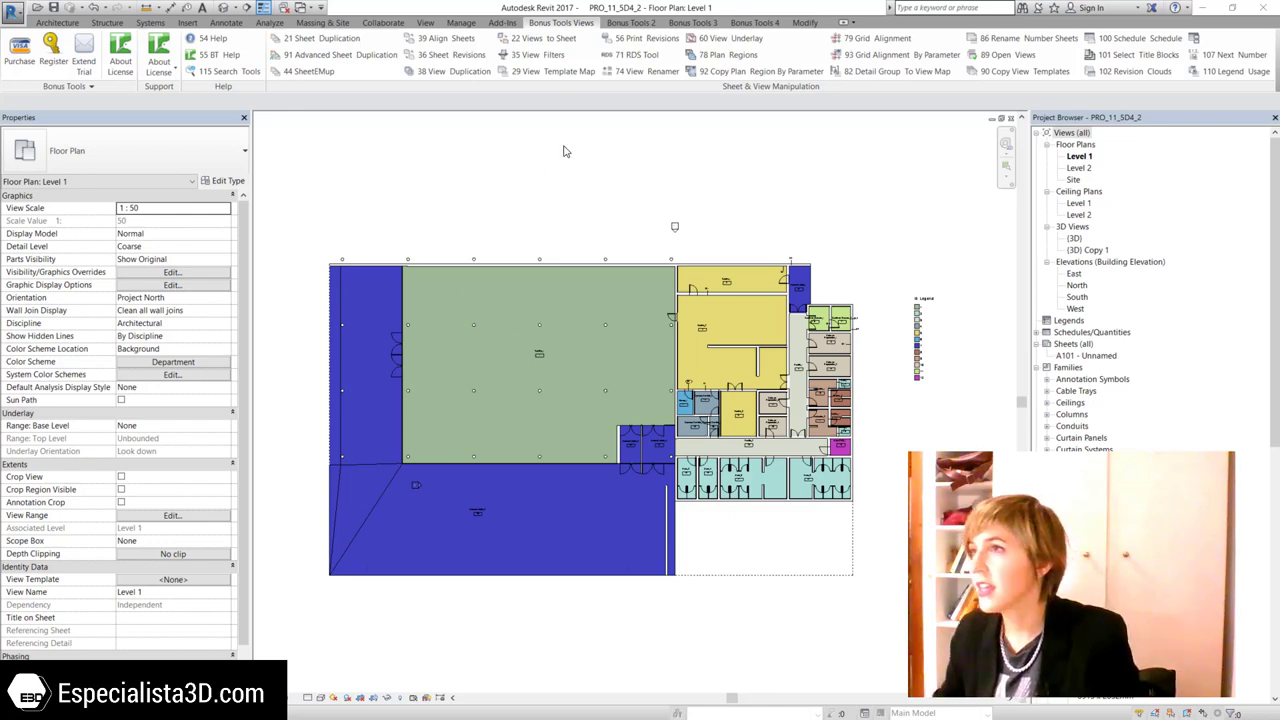
- Zoom in and out around the Level 1 floor plan
{"action": "scroll", "coordinate": [677, 217], "scroll_direction": "down", "scroll_amount": 1}
{"action": "scroll", "coordinate": [717, 183], "scroll_direction": "down", "scroll_amount": 1}
{"action": "scroll", "coordinate": [716, 184], "scroll_direction": "up", "scroll_amount": 1}
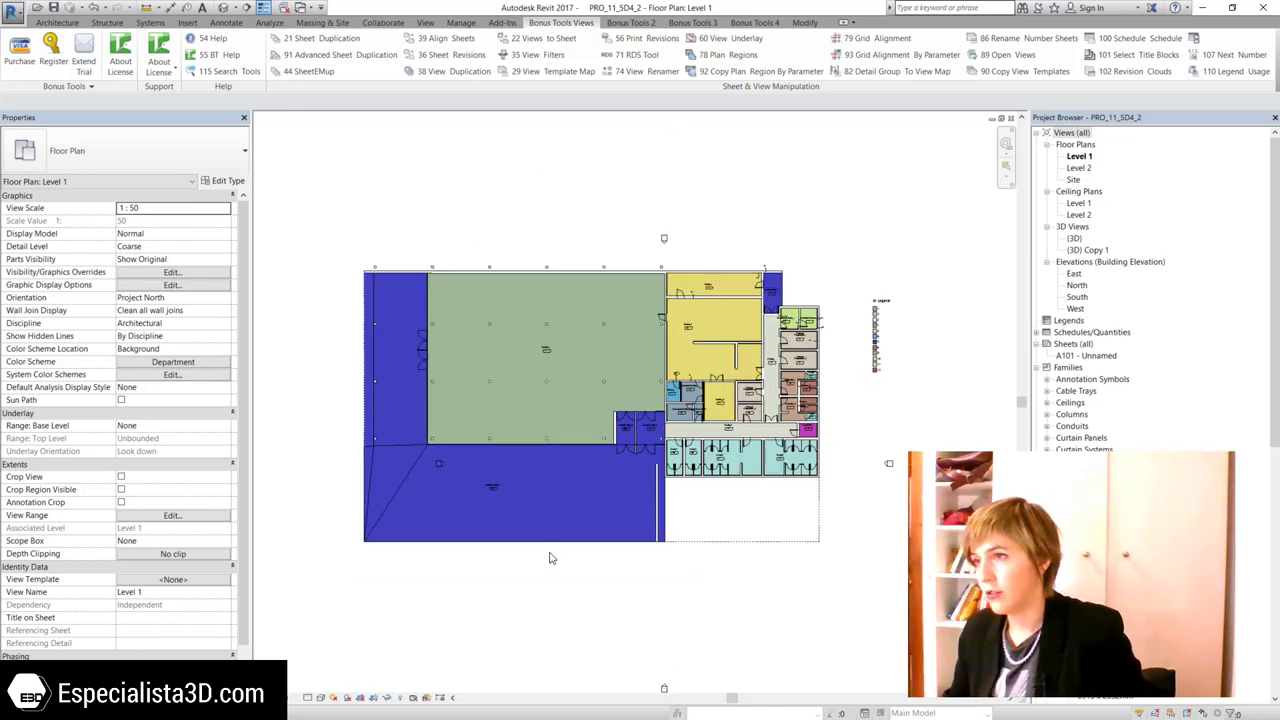
{"action": "scroll", "coordinate": [626, 455], "scroll_direction": "up", "scroll_amount": 3}
{"action": "scroll", "coordinate": [700, 430], "scroll_direction": "up", "scroll_amount": 3}
{"action": "scroll", "coordinate": [742, 418], "scroll_direction": "up", "scroll_amount": 2}
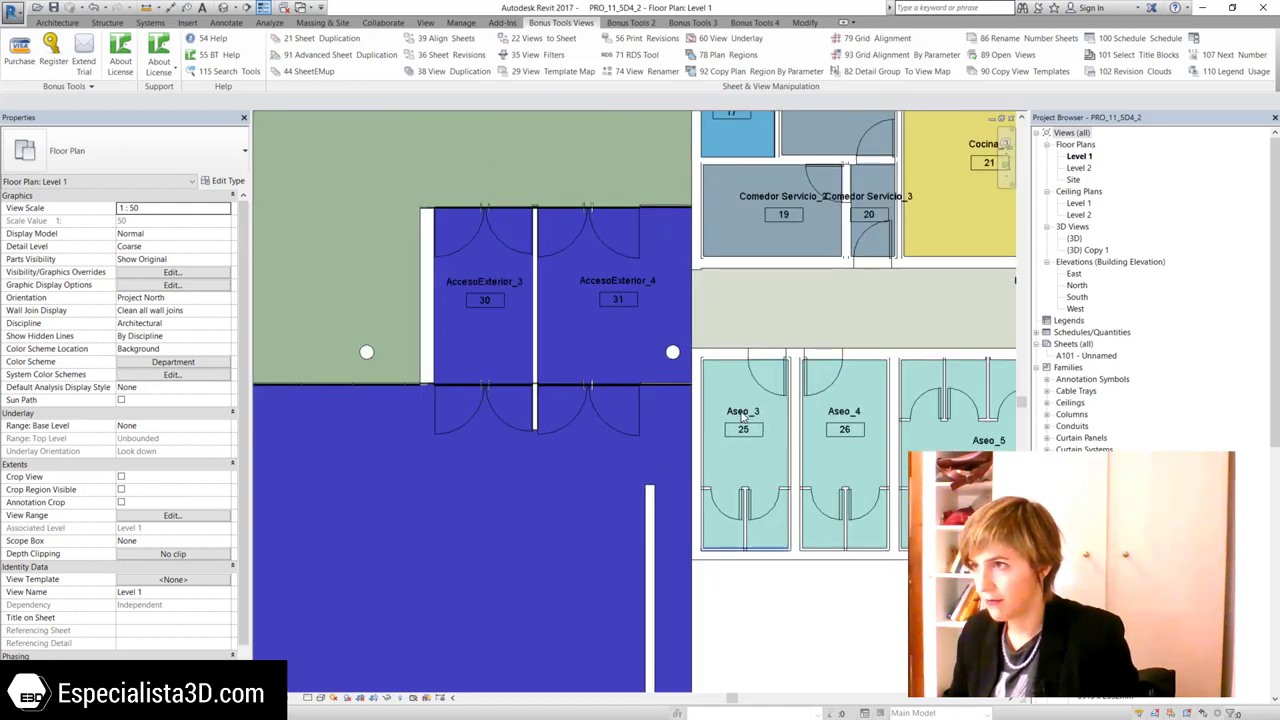
{"action": "scroll", "coordinate": [742, 418], "scroll_direction": "down", "scroll_amount": 3}
{"action": "scroll", "coordinate": [737, 447], "scroll_direction": "down", "scroll_amount": 2}
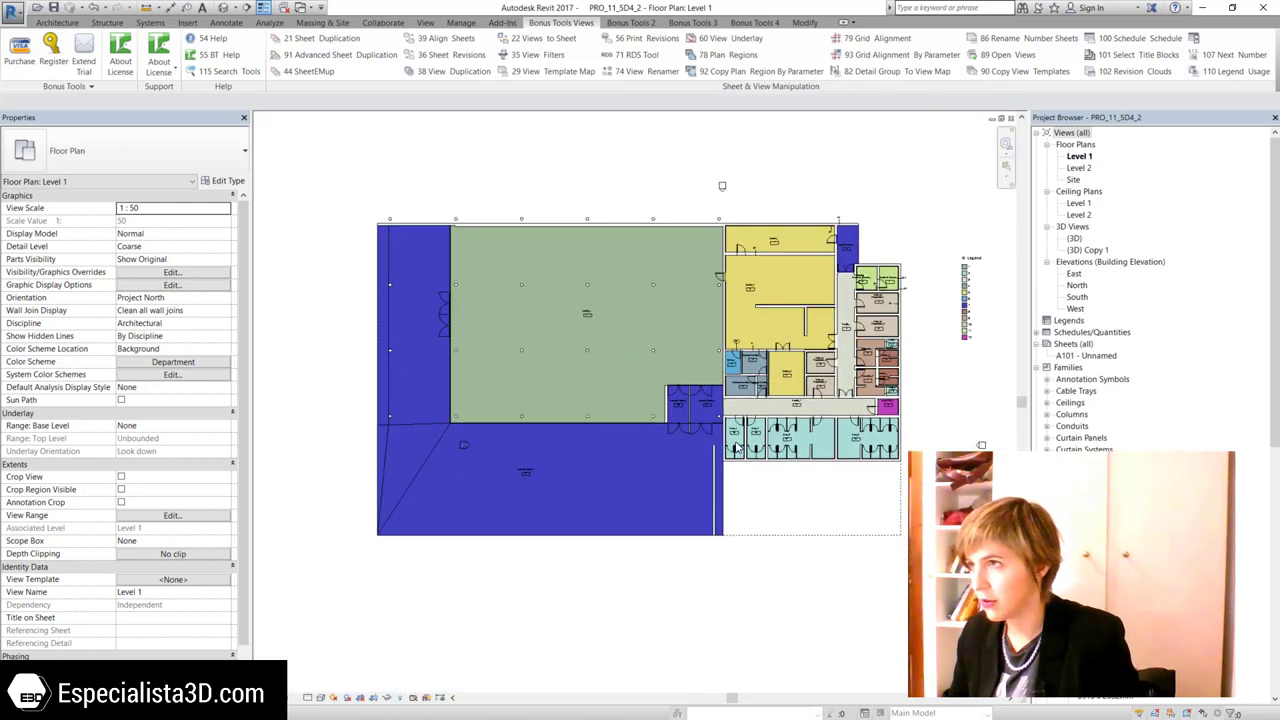
- Switch to the default 3D view and orbit the building to a new angle
{"action": "left_click", "coordinate": [224, 7]}
{"action": "scroll", "coordinate": [674, 466], "scroll_direction": "up", "scroll_amount": 2}
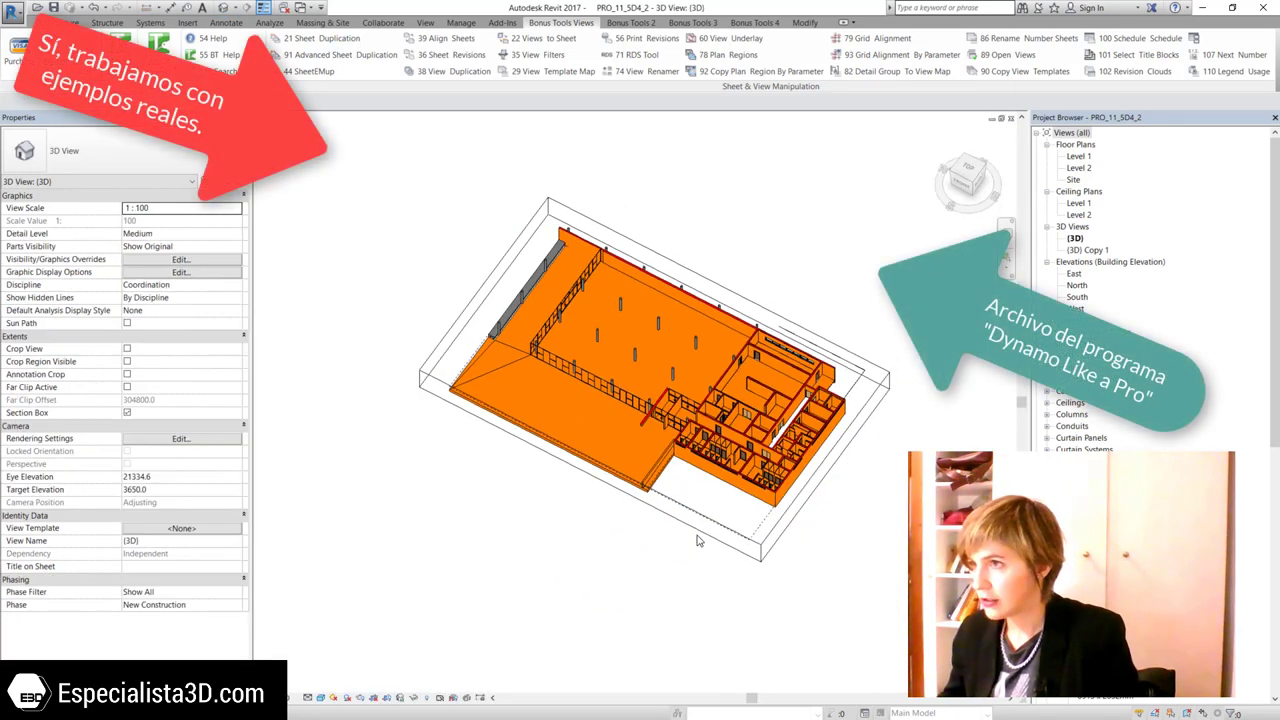
{"action": "scroll", "coordinate": [675, 445], "scroll_direction": "up", "scroll_amount": 2}
{"action": "mouse_move", "coordinate": [675, 437]}
{"action": "middle_mouse_down", "text": "shift"}
{"action": "mouse_move", "coordinate": [525, 392]}
{"action": "mouse_move", "coordinate": [763, 240]}
{"action": "middle_mouse_up", "text": "shift"}
{"action": "scroll", "coordinate": [758, 239], "scroll_direction": "up", "scroll_amount": 3}
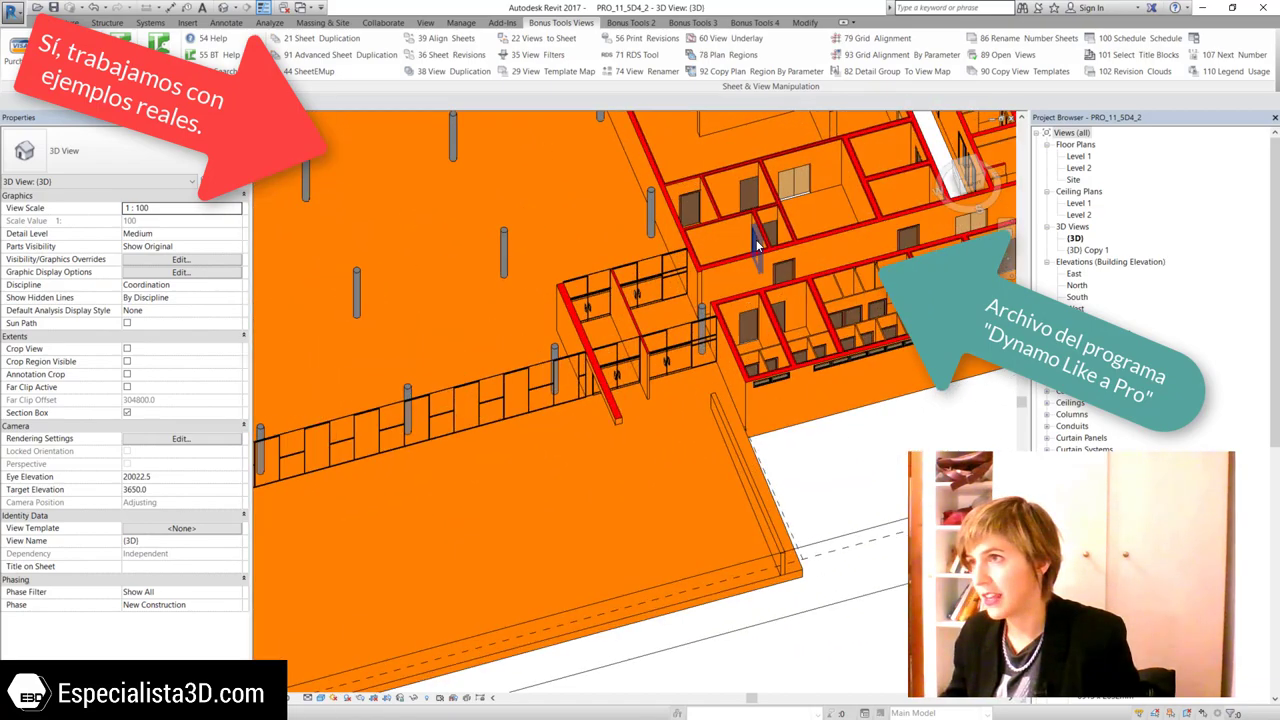
{"action": "scroll", "coordinate": [714, 187], "scroll_direction": "up", "scroll_amount": 3}
- Select an interior wall in the 3D model, then clear the selection
{"action": "left_click", "coordinate": [698, 178]}
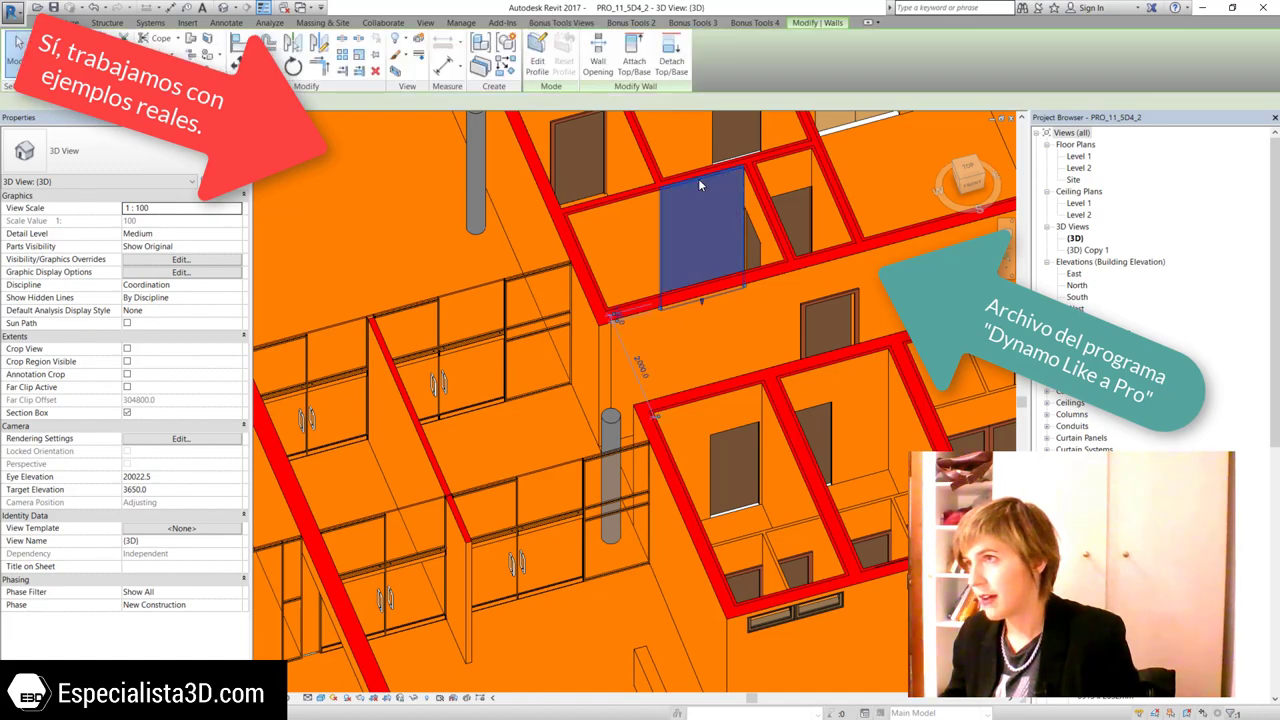
{"action": "scroll", "coordinate": [743, 491], "scroll_direction": "down", "scroll_amount": 3}
{"action": "scroll", "coordinate": [743, 491], "scroll_direction": "down", "scroll_amount": 2}
{"action": "left_click", "coordinate": [743, 491]}
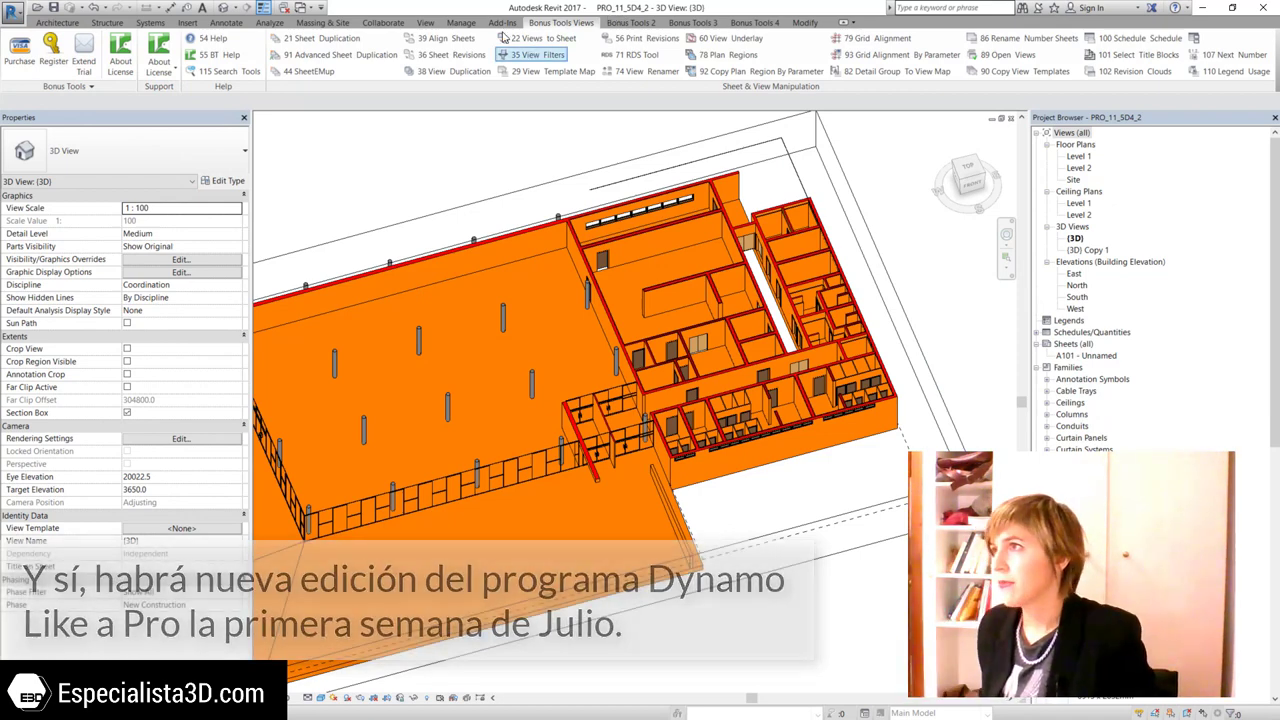
{"action": "left_click", "coordinate": [634, 24]}
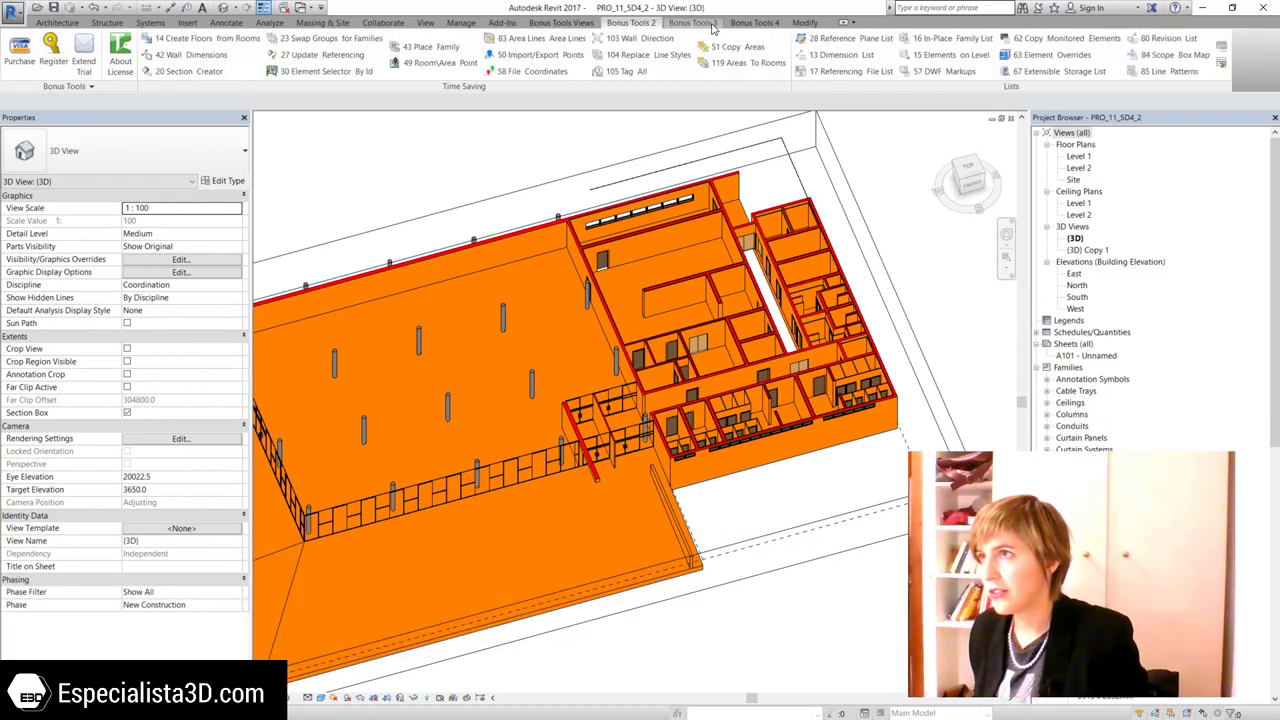
{"action": "left_click", "coordinate": [710, 24]}
{"action": "left_click", "coordinate": [752, 23]}
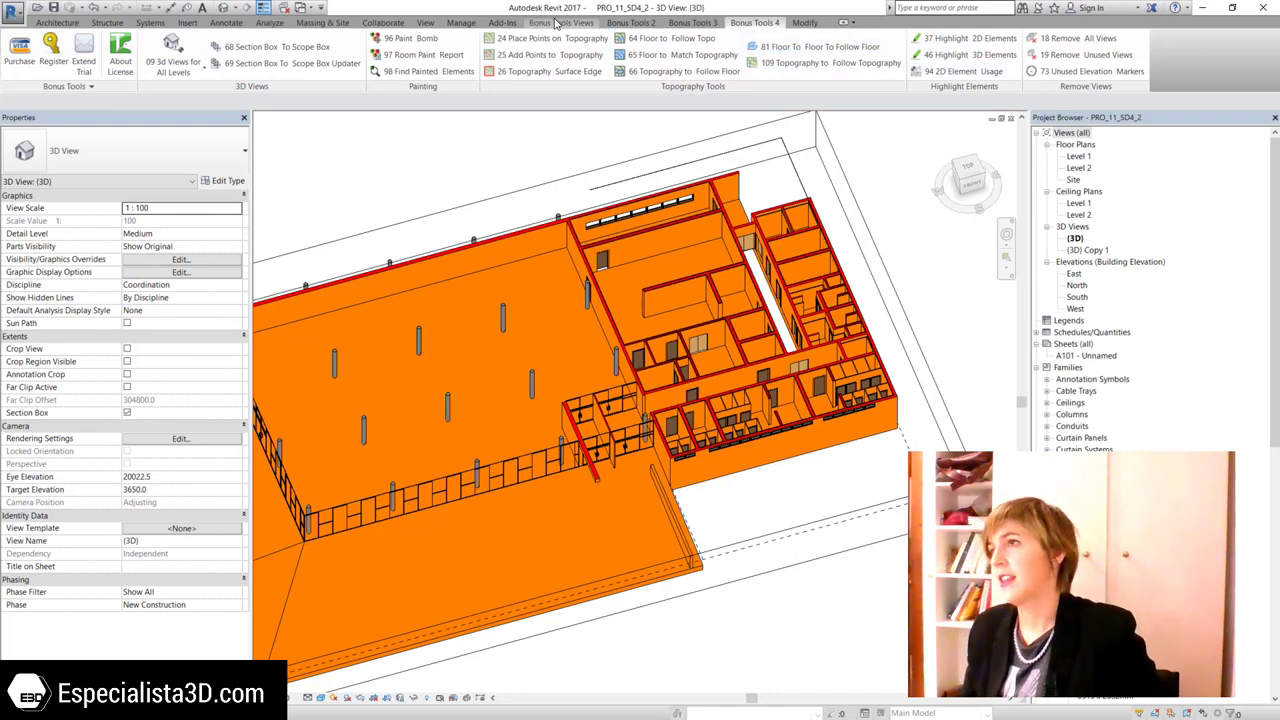
{"action": "left_click", "coordinate": [557, 23]}
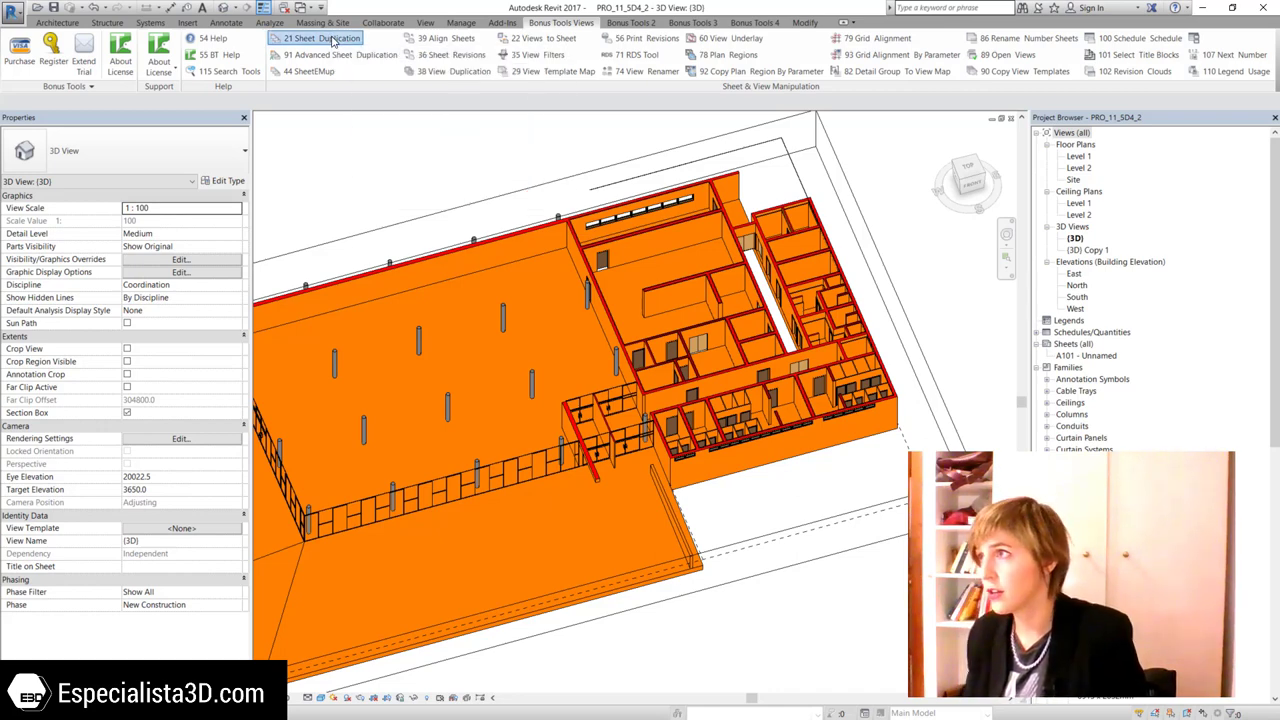
- Duplicate sheet A101 20 times with the Especialista3D_A3 title block, creating A102–A121
{"action": "left_click", "coordinate": [333, 41]}
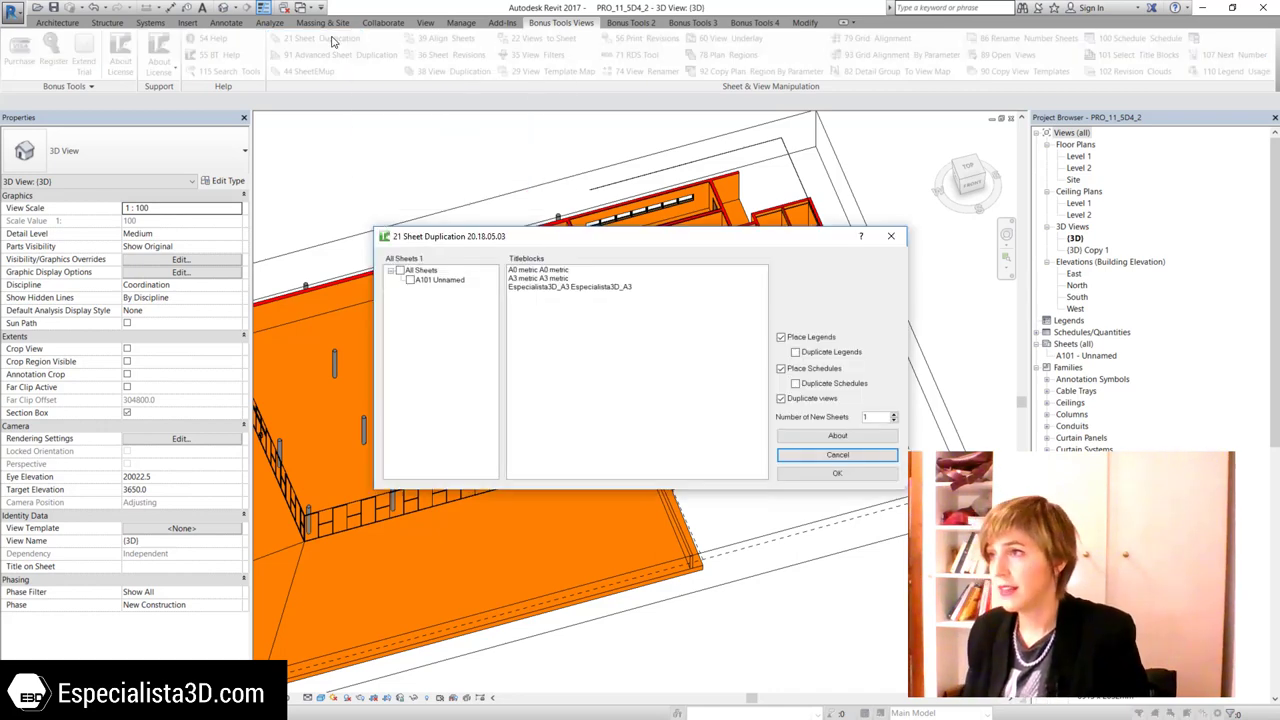
{"action": "left_click", "coordinate": [556, 288]}
{"action": "type", "text": "20"}
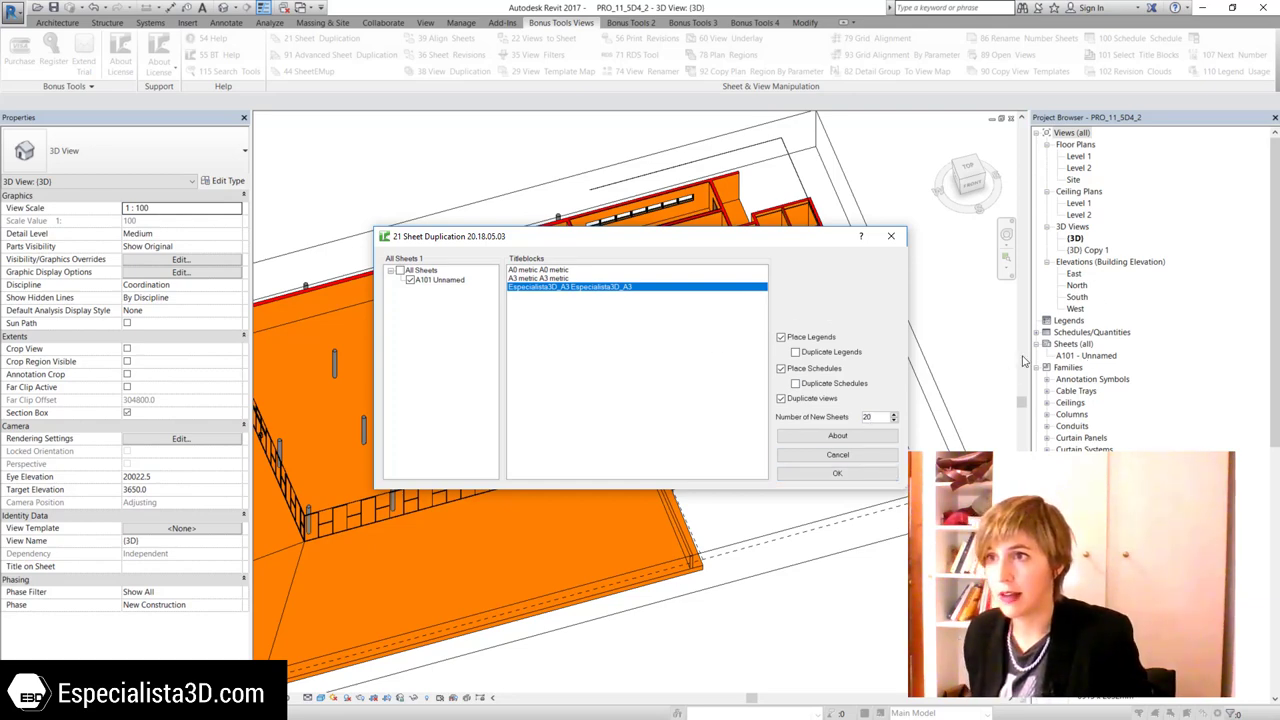
{"action": "left_click", "coordinate": [853, 477]}
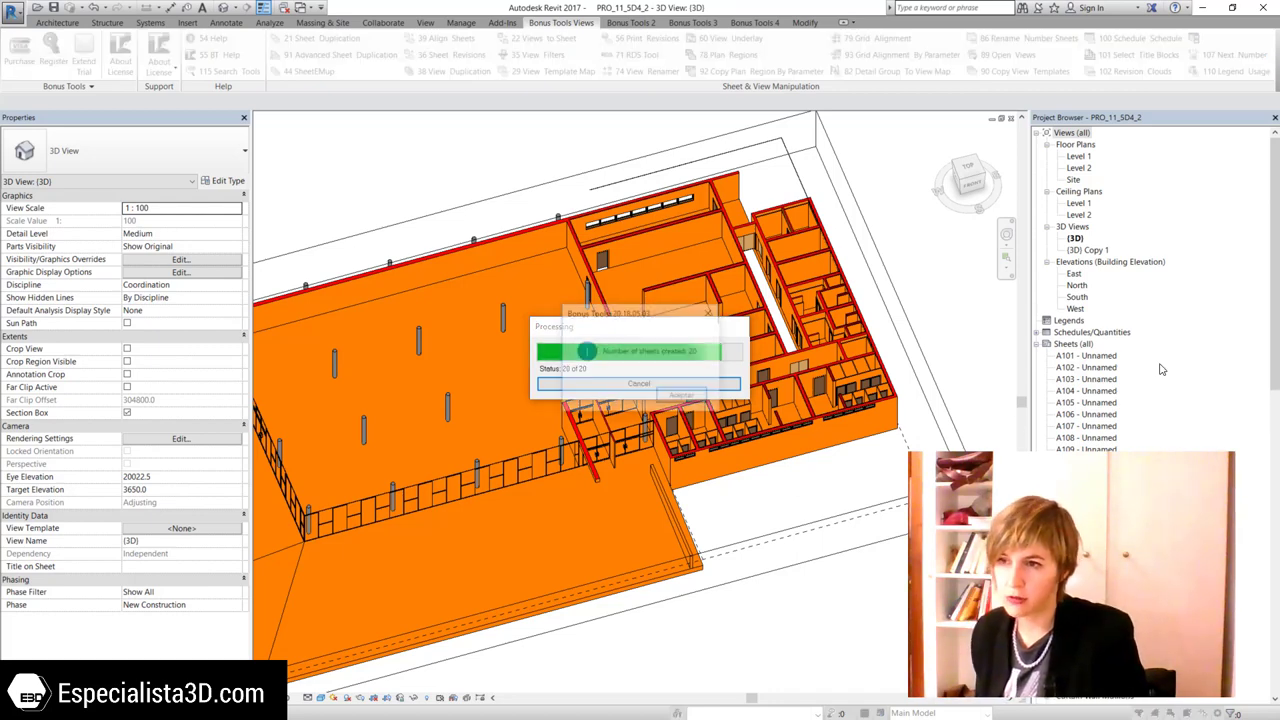
{"action": "left_click", "coordinate": [682, 396]}
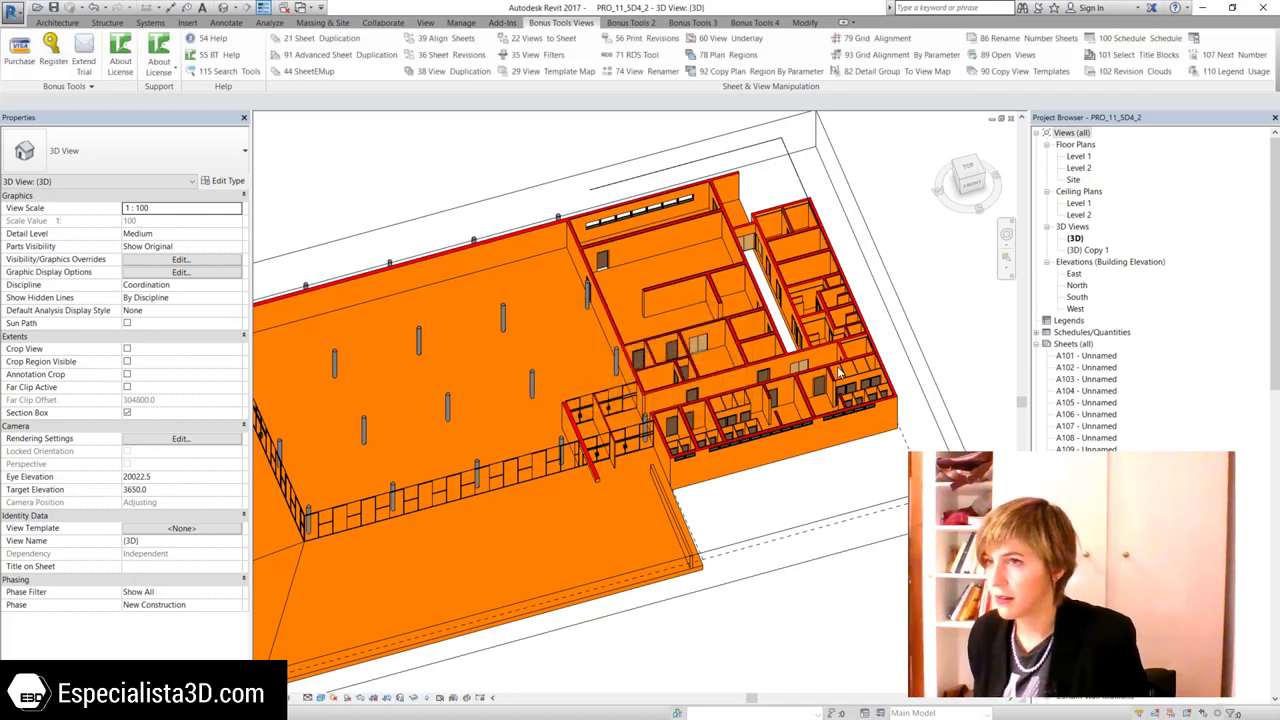
- Open sheet A101 from the Project Browser
{"action": "scroll", "coordinate": [318, 664], "scroll_direction": "up", "scroll_amount": 3}
{"action": "scroll", "coordinate": [318, 664], "scroll_direction": "up", "scroll_amount": 1}
{"action": "scroll", "coordinate": [553, 545], "scroll_direction": "down", "scroll_amount": 2}
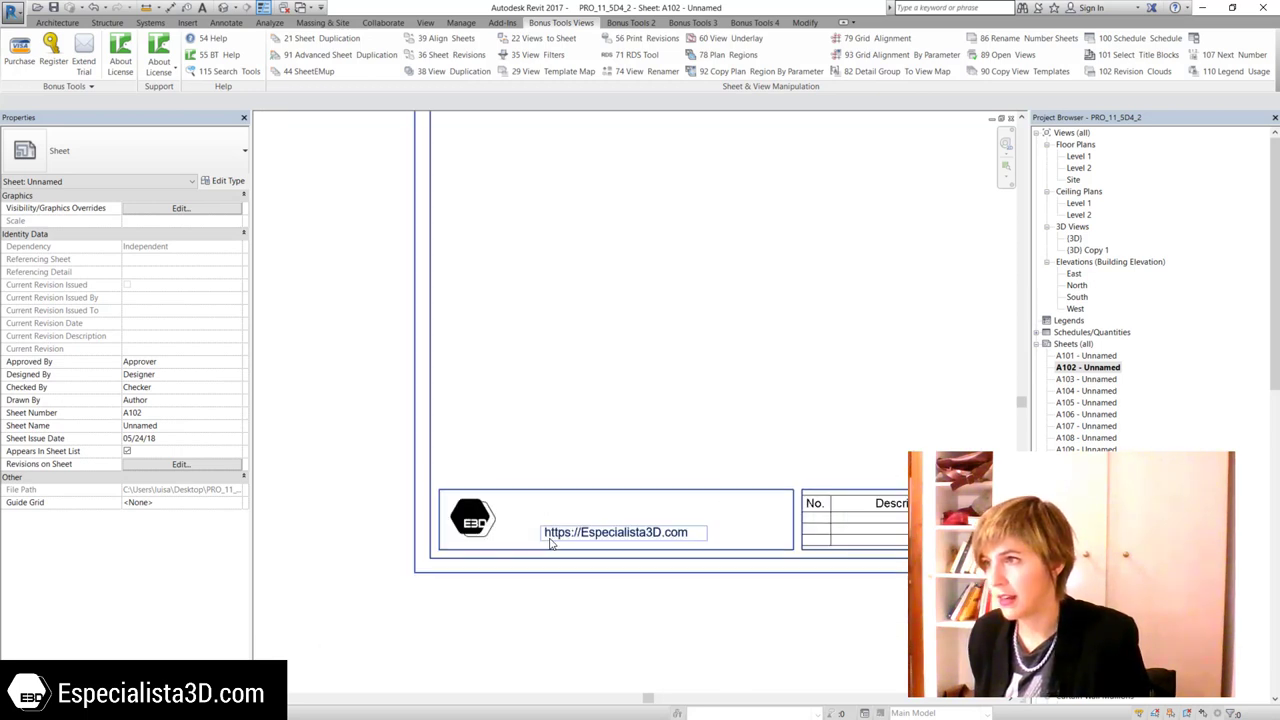
{"action": "scroll", "coordinate": [553, 545], "scroll_direction": "down", "scroll_amount": 1}
{"action": "double_click", "coordinate": [1080, 355]}
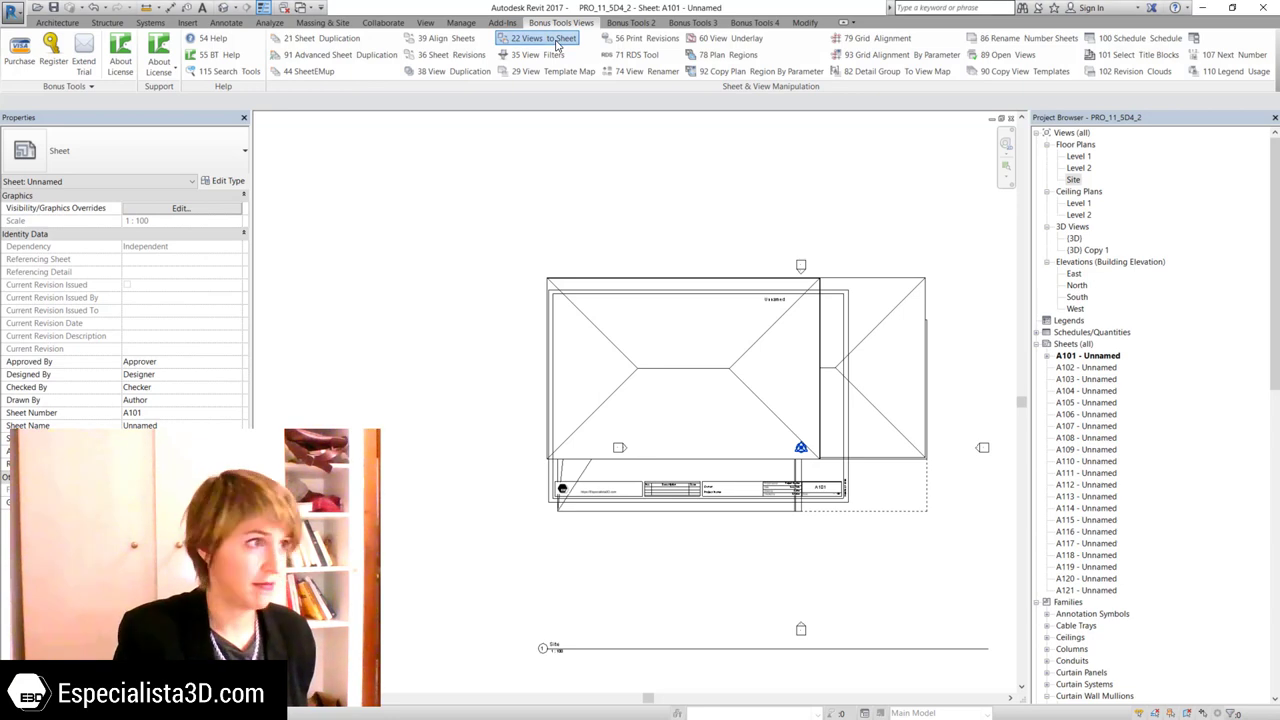
- In Views to Sheets, keep the 3D View type and assign the 3D view to sheet A102
{"action": "left_click", "coordinate": [557, 45]}
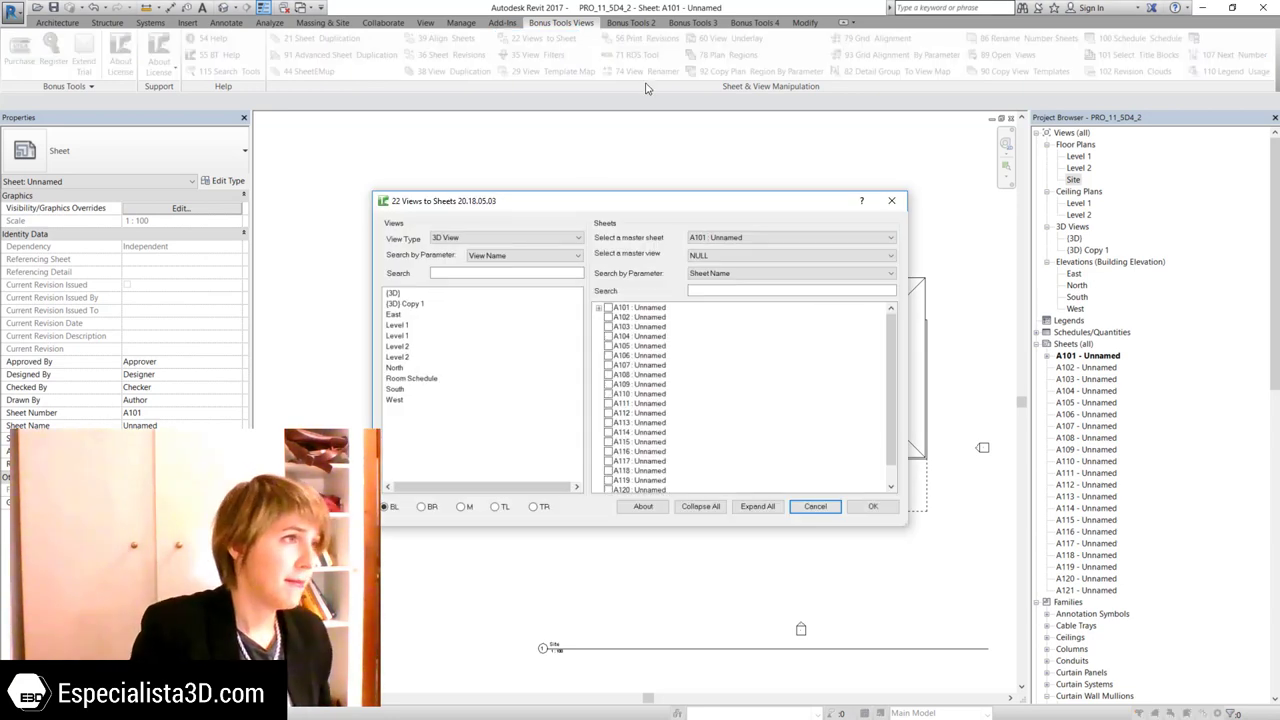
{"action": "left_click", "coordinate": [483, 232]}
{"action": "left_click", "coordinate": [483, 232]}
{"action": "key", "text": "Tab"}
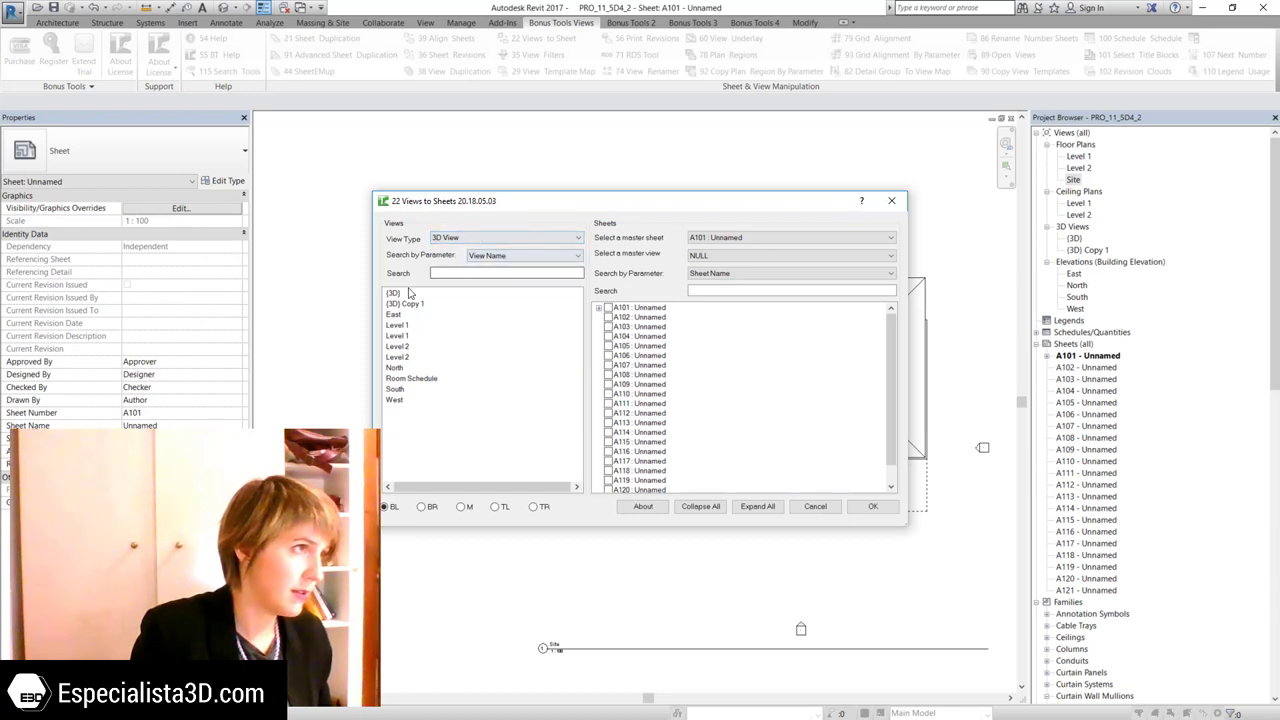
{"action": "scroll", "coordinate": [637, 378], "scroll_direction": "down", "scroll_amount": 1}
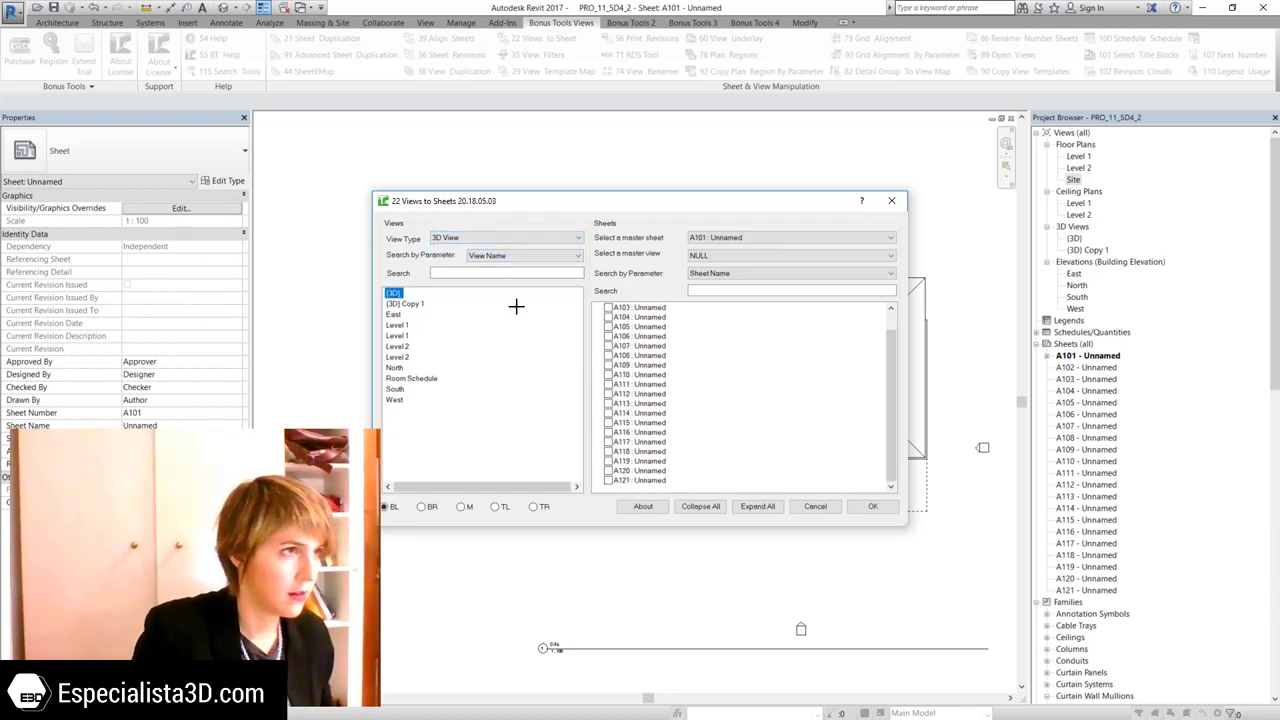
{"action": "scroll", "coordinate": [825, 367], "scroll_direction": "up", "scroll_amount": 1}
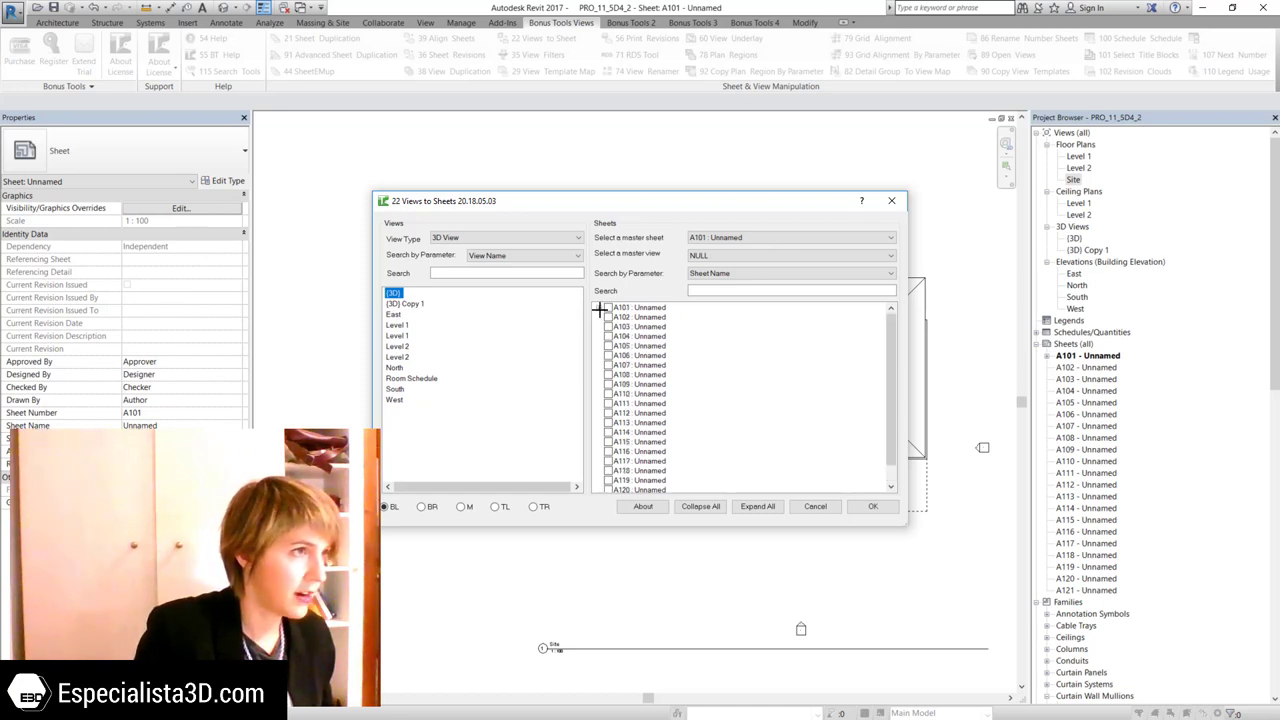
{"action": "left_click_drag", "start_coordinate": [639, 316], "coordinate": [625, 341]}
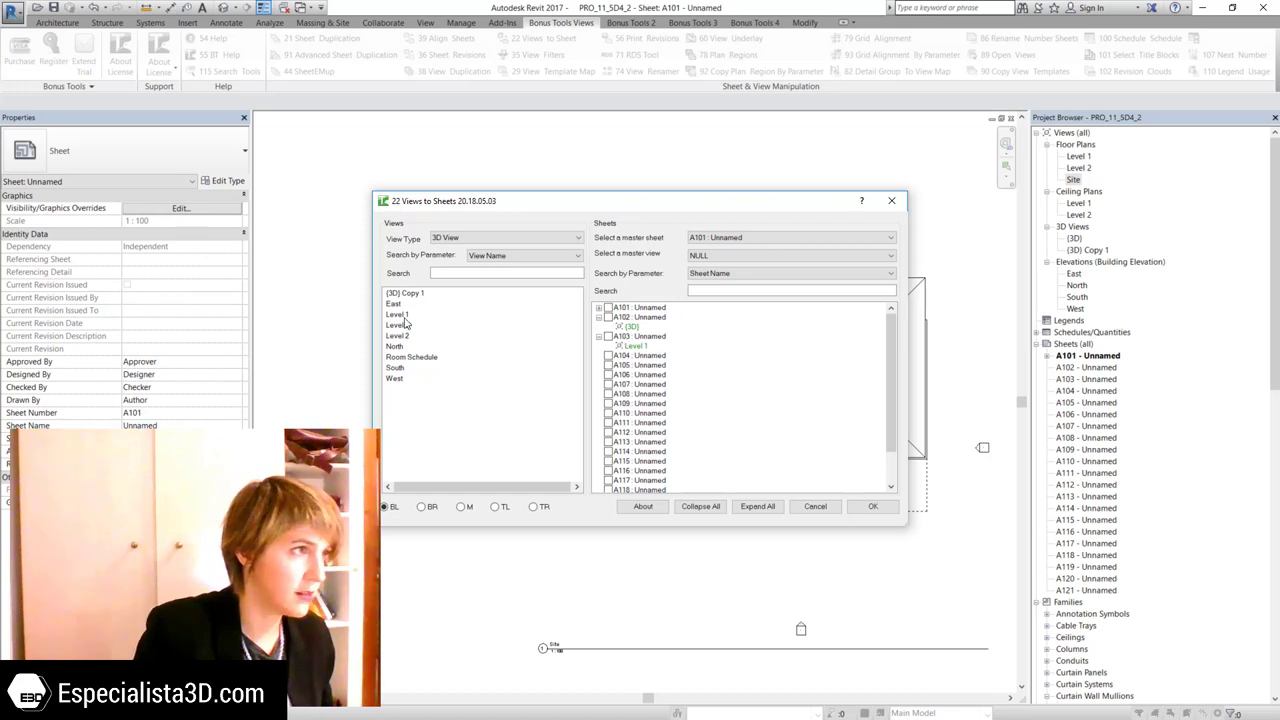
- Assign Level 1, Level 2, East and North views to sheets centred, apply, and open A105
{"action": "left_click", "coordinate": [461, 506]}
{"action": "left_click_drag", "start_coordinate": [603, 354], "coordinate": [603, 355]}
{"action": "mouse_move", "coordinate": [397, 325]}
{"action": "left_mouse_down"}
{"action": "mouse_move", "coordinate": [605, 374]}
{"action": "mouse_move", "coordinate": [638, 395]}
{"action": "mouse_move", "coordinate": [638, 462]}
{"action": "left_mouse_up"}
{"action": "left_click_drag", "start_coordinate": [632, 352], "coordinate": [632, 355]}
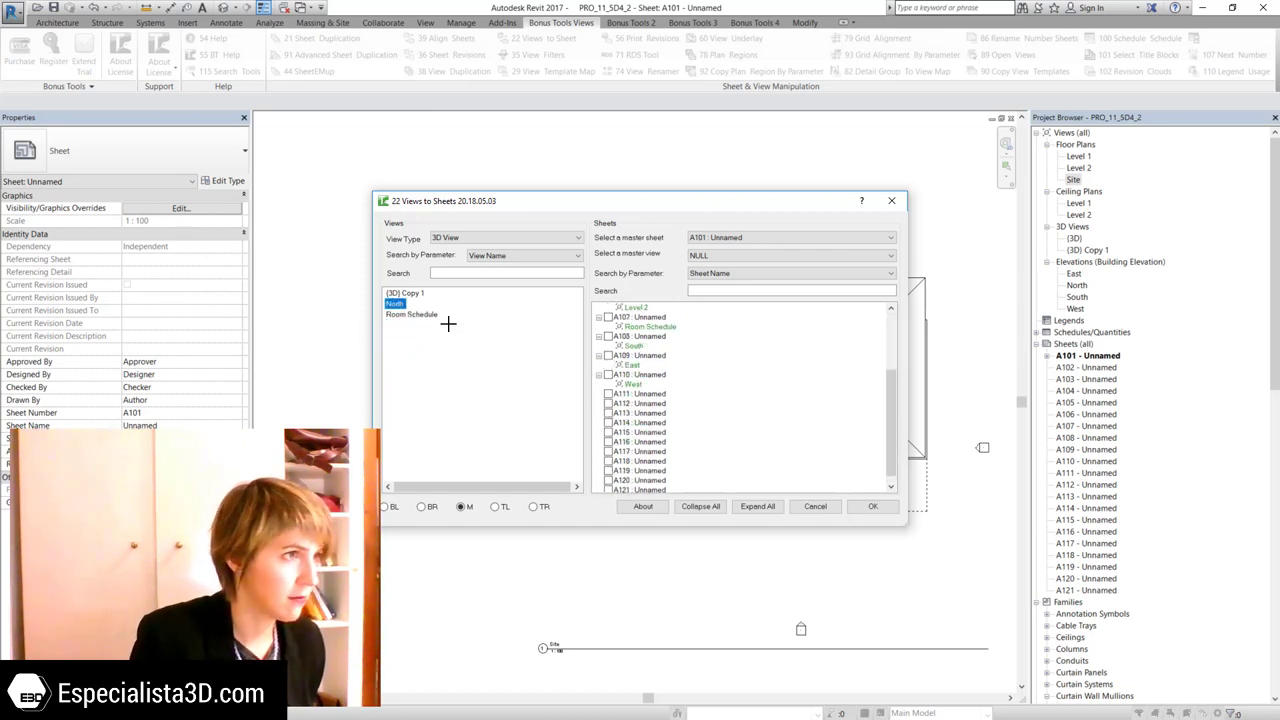
{"action": "left_click_drag", "start_coordinate": [395, 314], "coordinate": [630, 384]}
{"action": "left_click", "coordinate": [866, 507]}
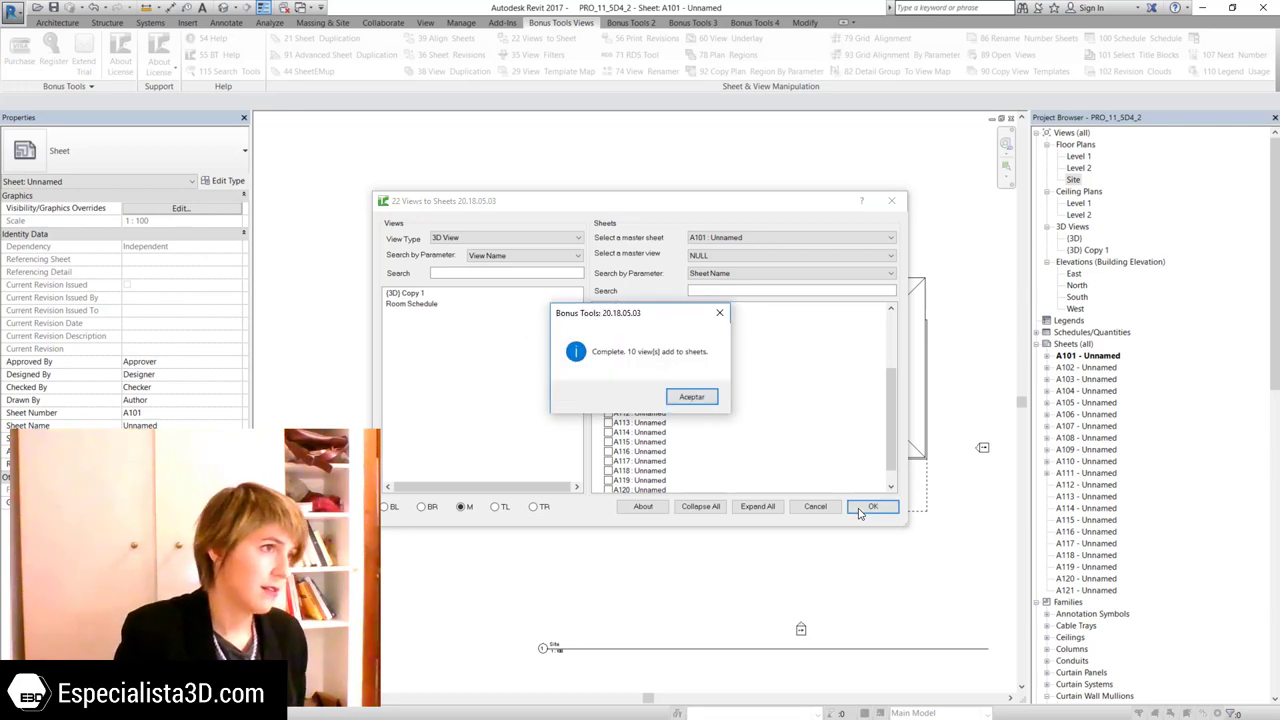
{"action": "left_click", "coordinate": [690, 397]}
{"action": "double_click", "coordinate": [1086, 402]}
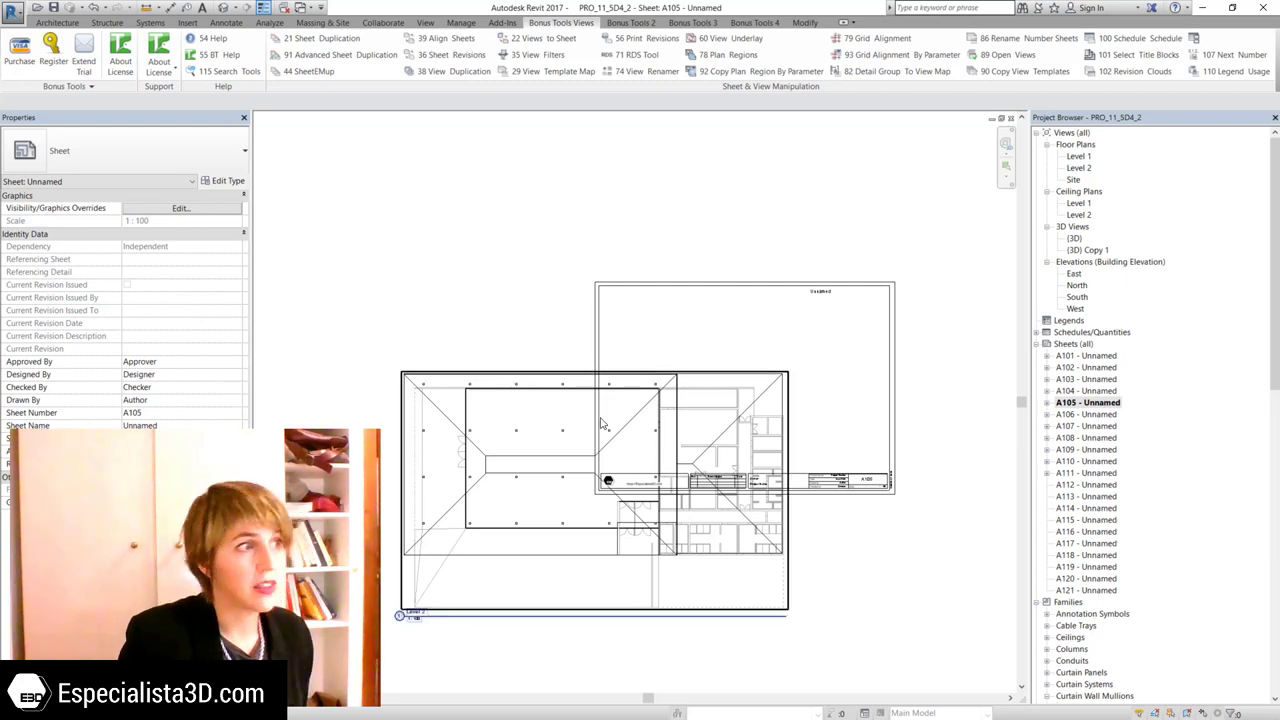
- Check sheets A106 and A109, moving A109's East elevation viewport inside the title block frame
{"action": "double_click", "coordinate": [1086, 414]}
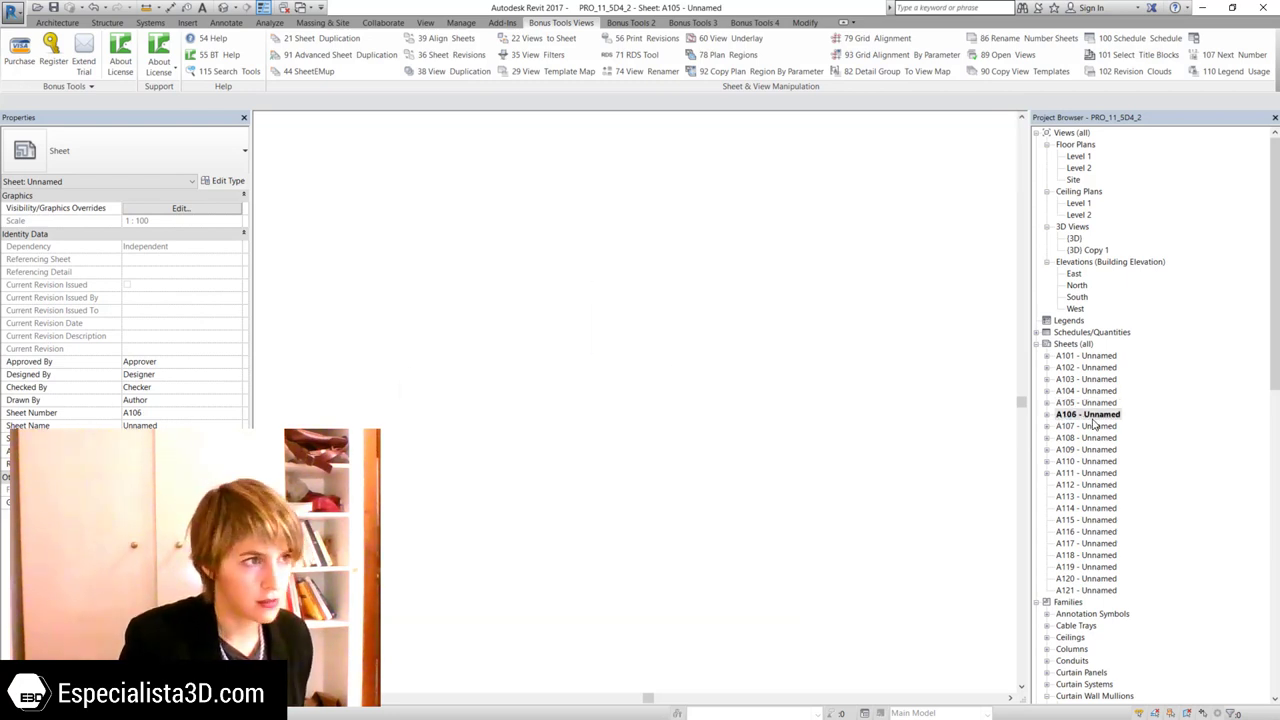
{"action": "double_click", "coordinate": [1097, 451]}
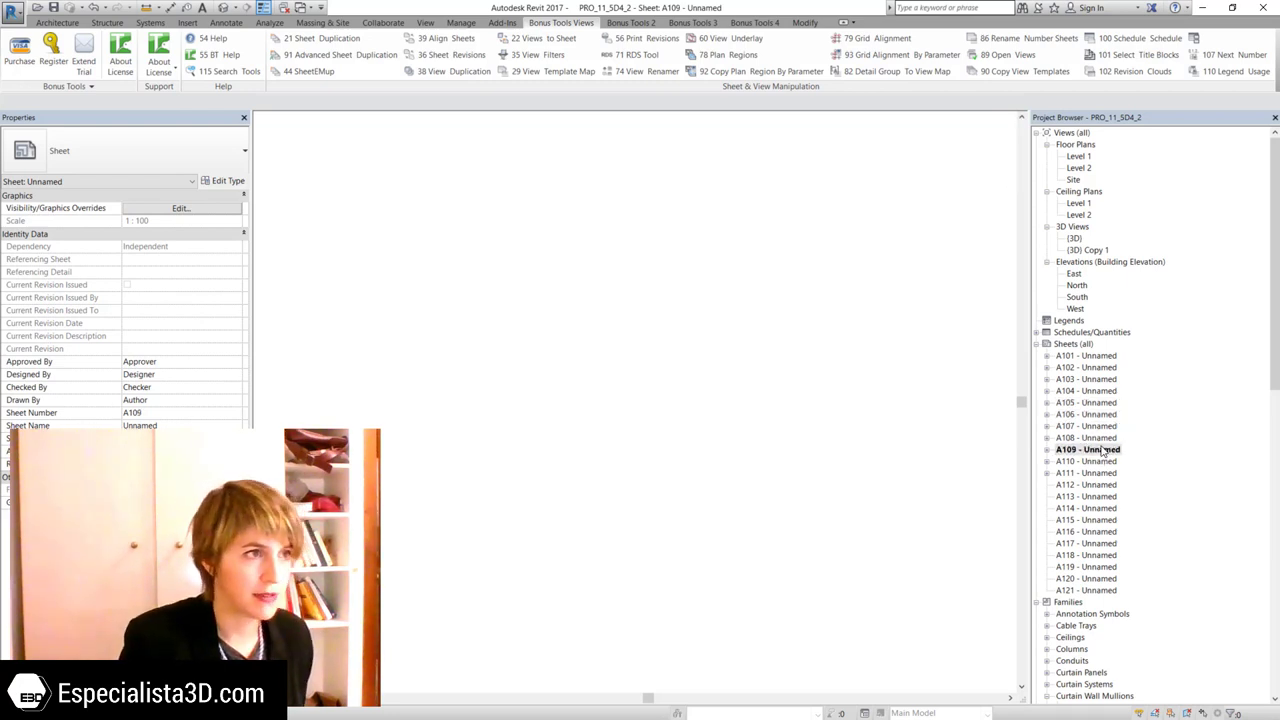
{"action": "left_click", "coordinate": [620, 363]}
{"action": "left_click_drag", "start_coordinate": [620, 363], "coordinate": [566, 360]}
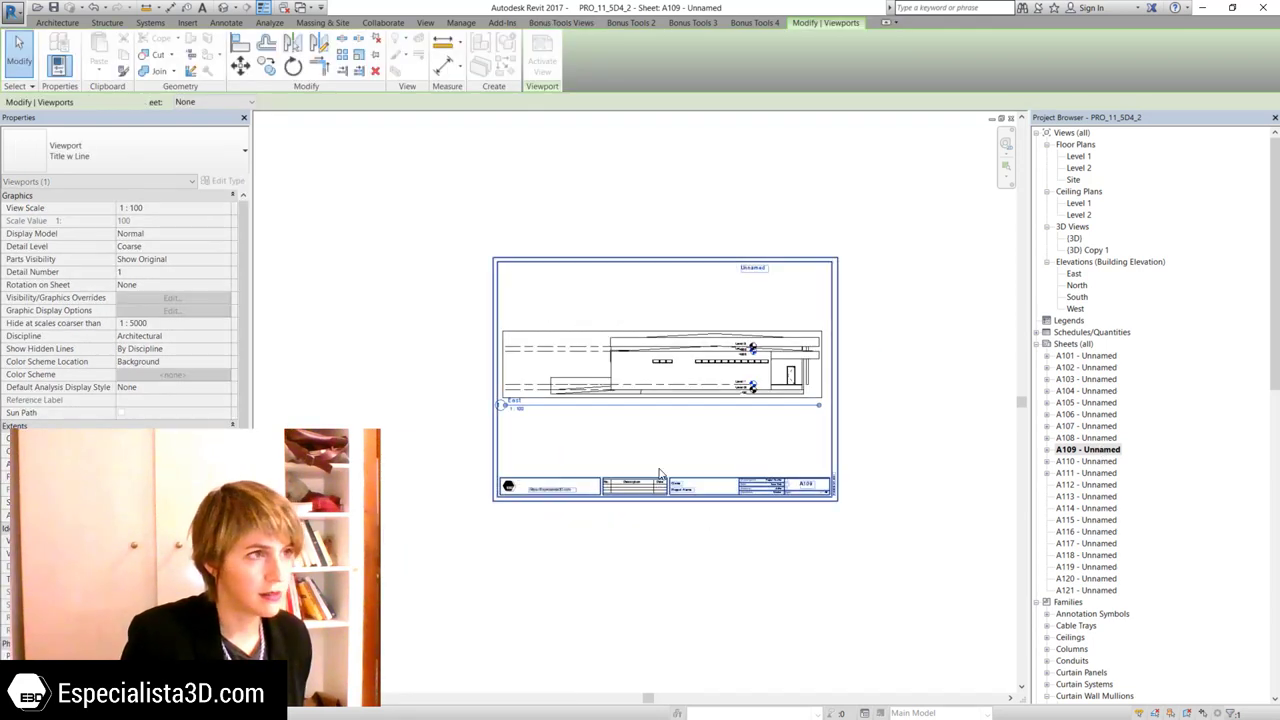
{"action": "scroll", "coordinate": [700, 422], "scroll_direction": "up", "scroll_amount": 2}
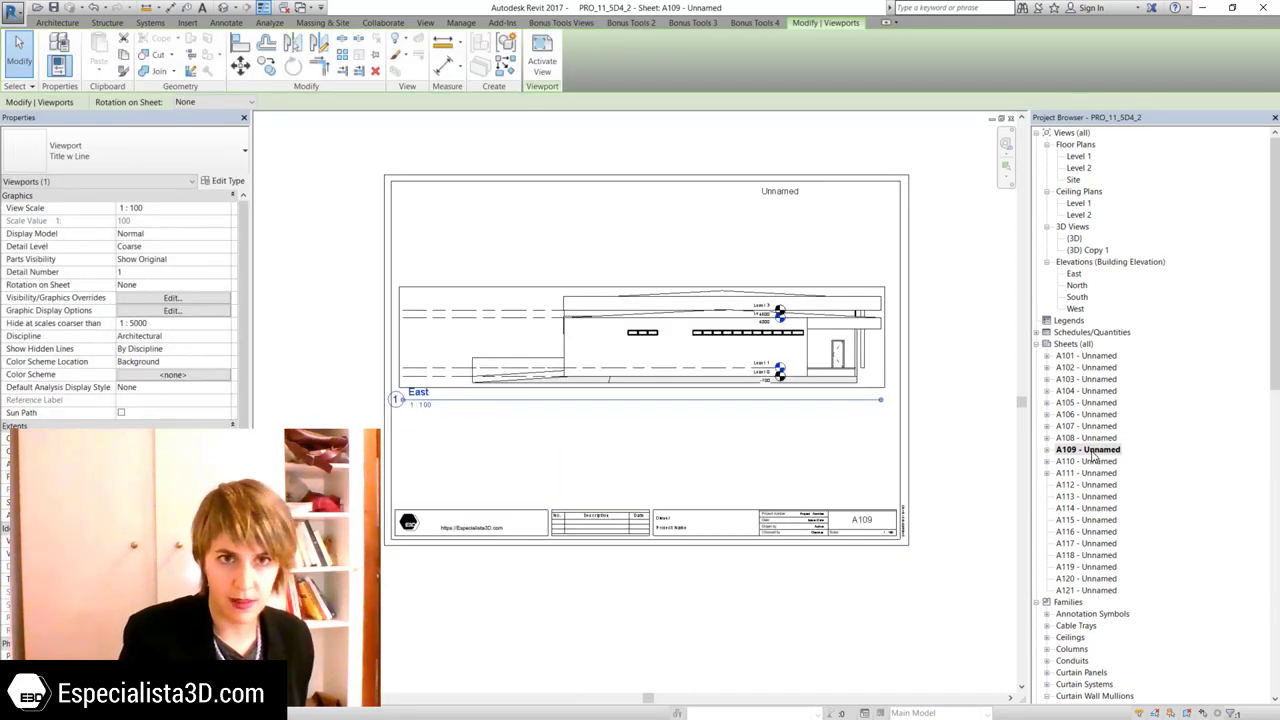
- Check sheet A111, then bring up the Bonus Tools Views commands
{"action": "double_click", "coordinate": [1086, 473]}
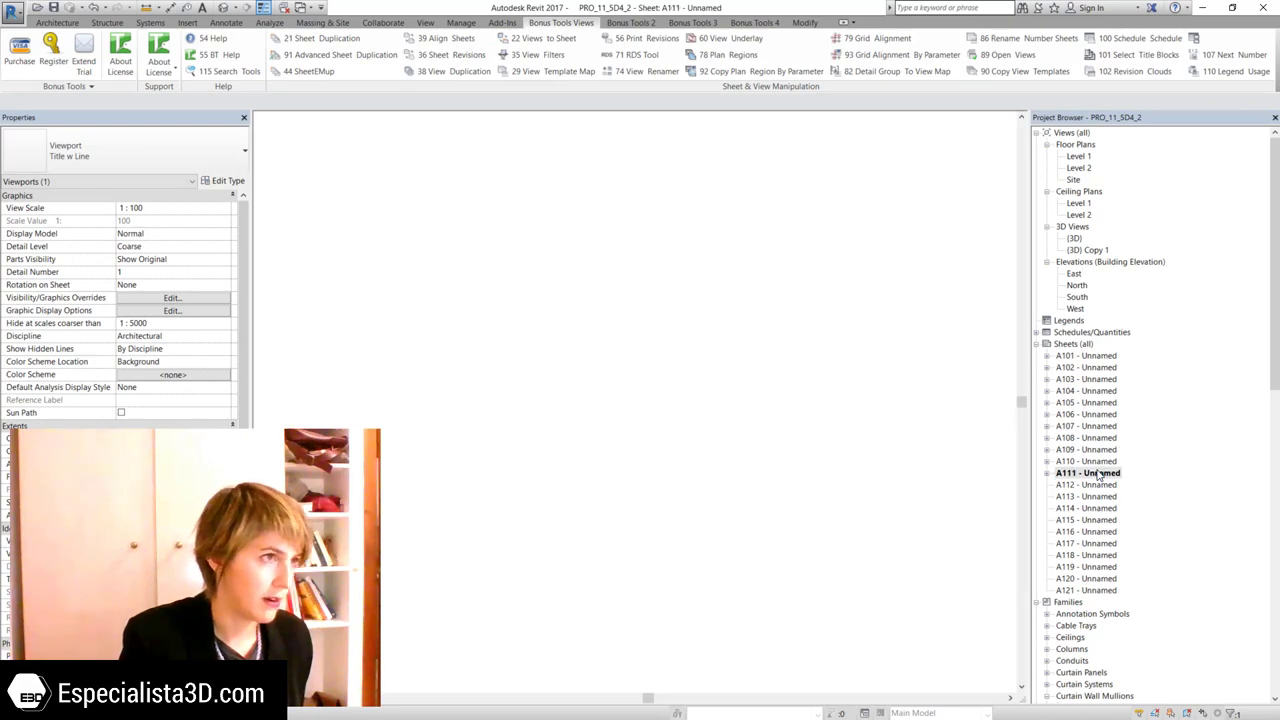
{"action": "scroll", "coordinate": [506, 581], "scroll_direction": "down", "scroll_amount": 2}
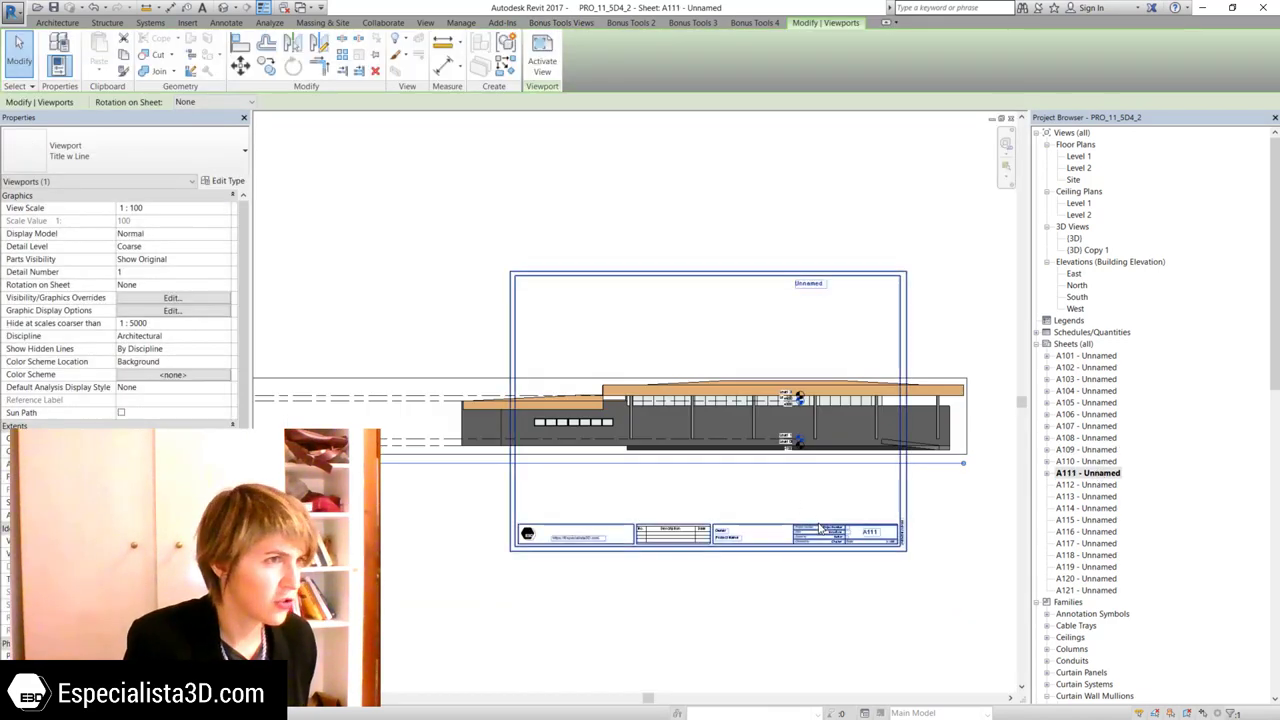
{"action": "scroll", "coordinate": [421, 552], "scroll_direction": "up", "scroll_amount": 3}
{"action": "scroll", "coordinate": [421, 552], "scroll_direction": "up", "scroll_amount": 2}
{"action": "left_click", "coordinate": [561, 22]}
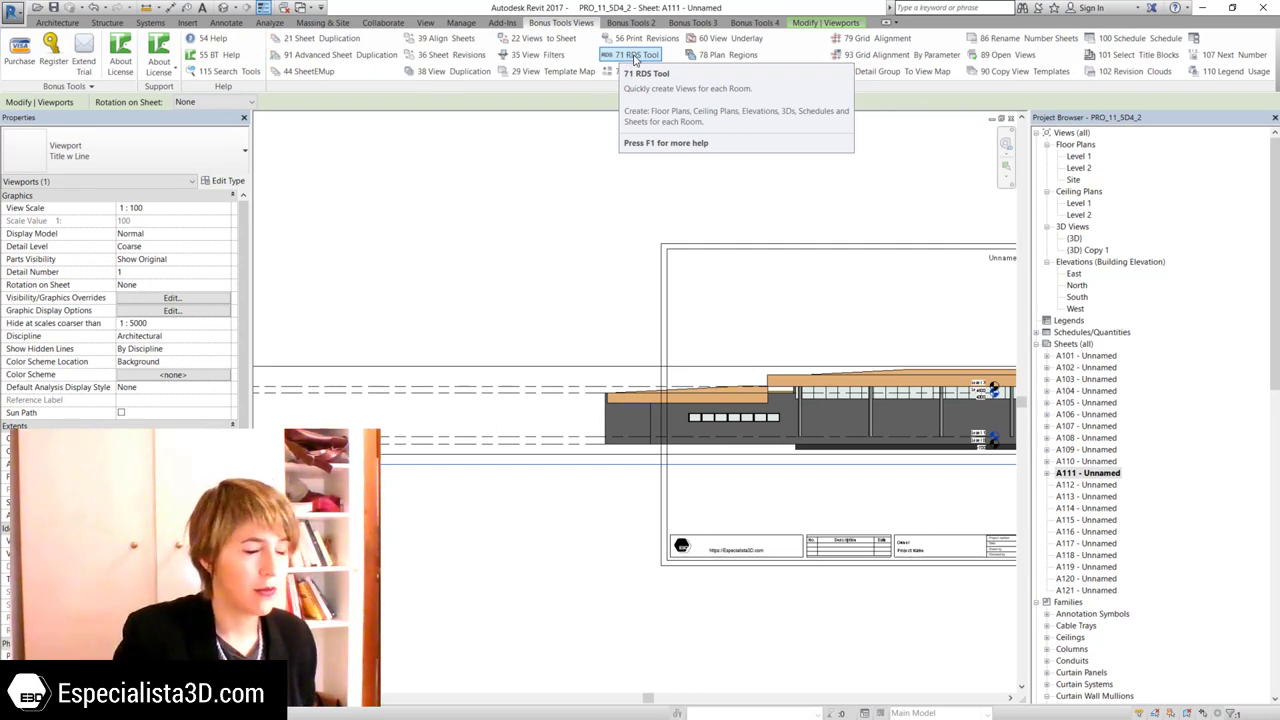
- Open the Level 1 floor plan and launch the RDS Tool listing all 31 rooms
{"action": "double_click", "coordinate": [1079, 157]}
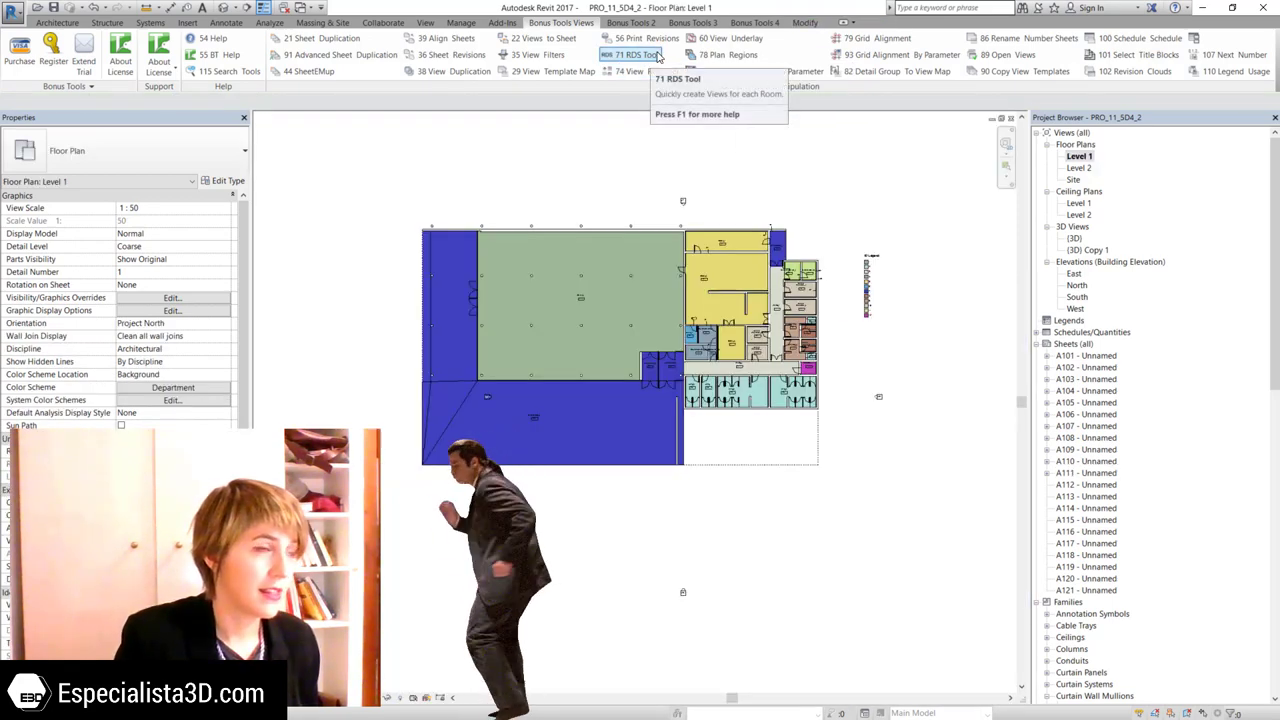
{"action": "left_click", "coordinate": [658, 56]}
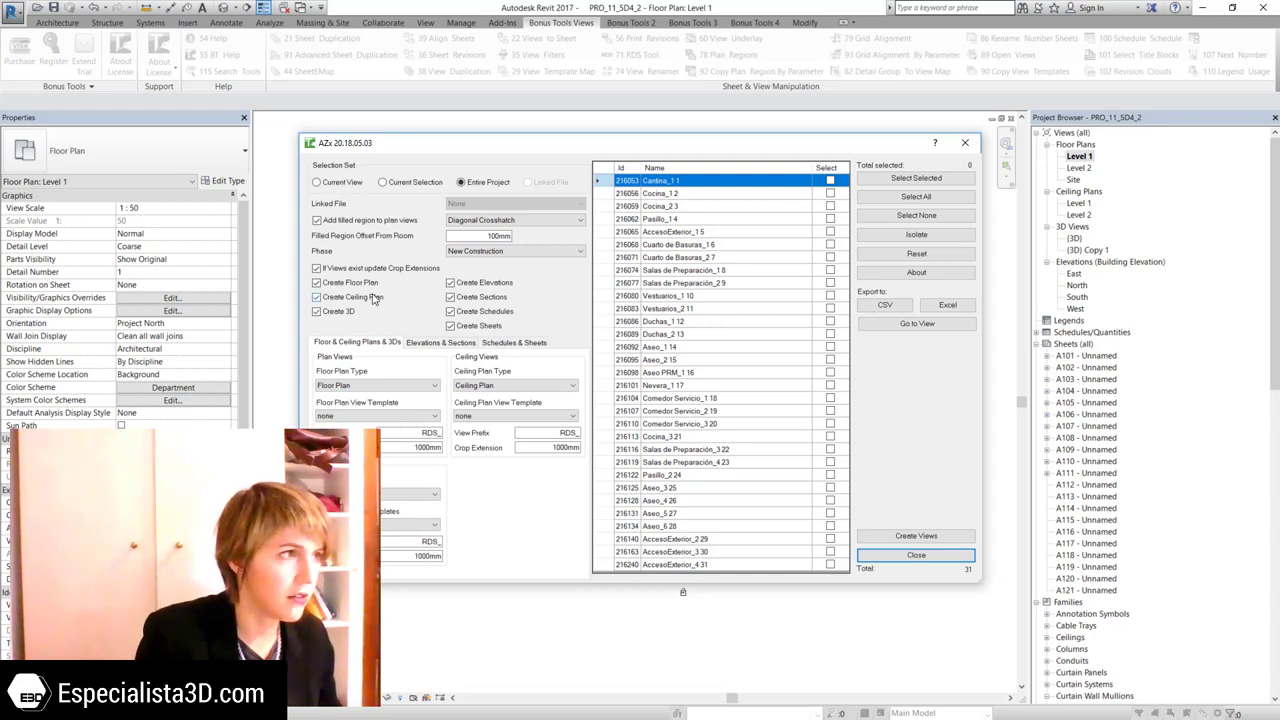
- Select Cantina_1, Vestuarios_1 and Salas de Preparación_1 and create their room views
{"action": "left_click", "coordinate": [830, 181]}
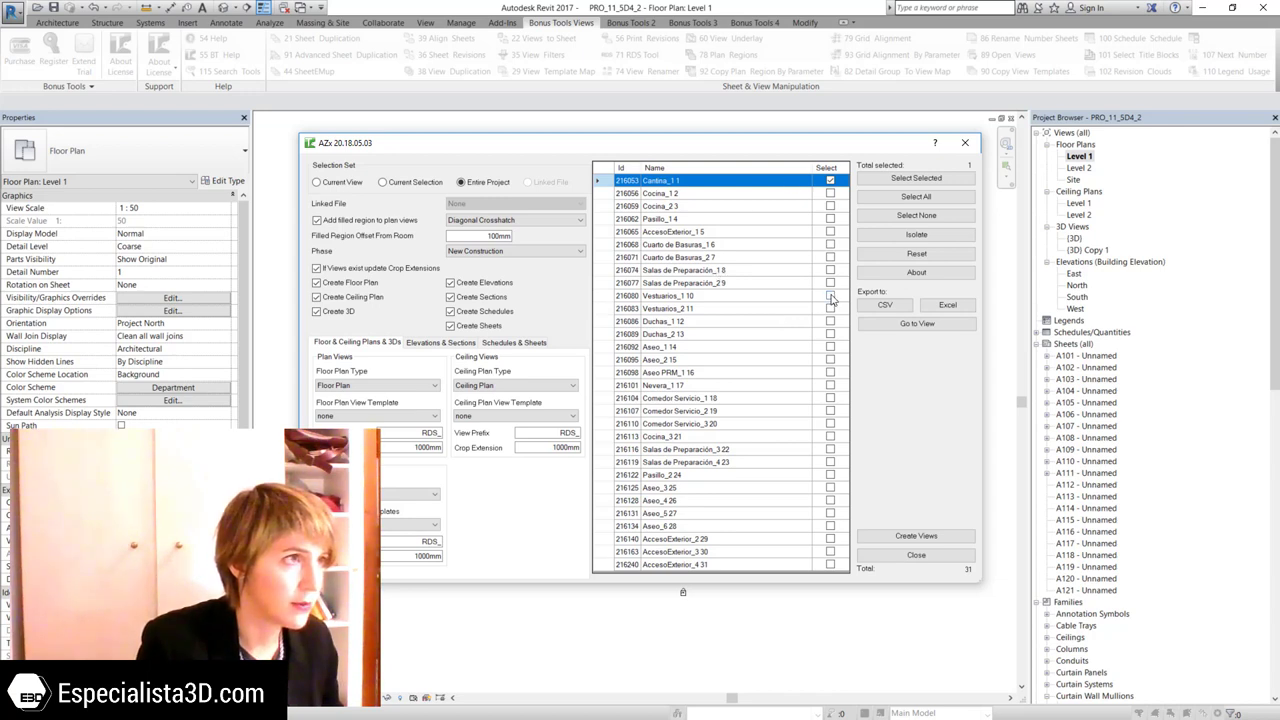
{"action": "left_click", "coordinate": [830, 296]}
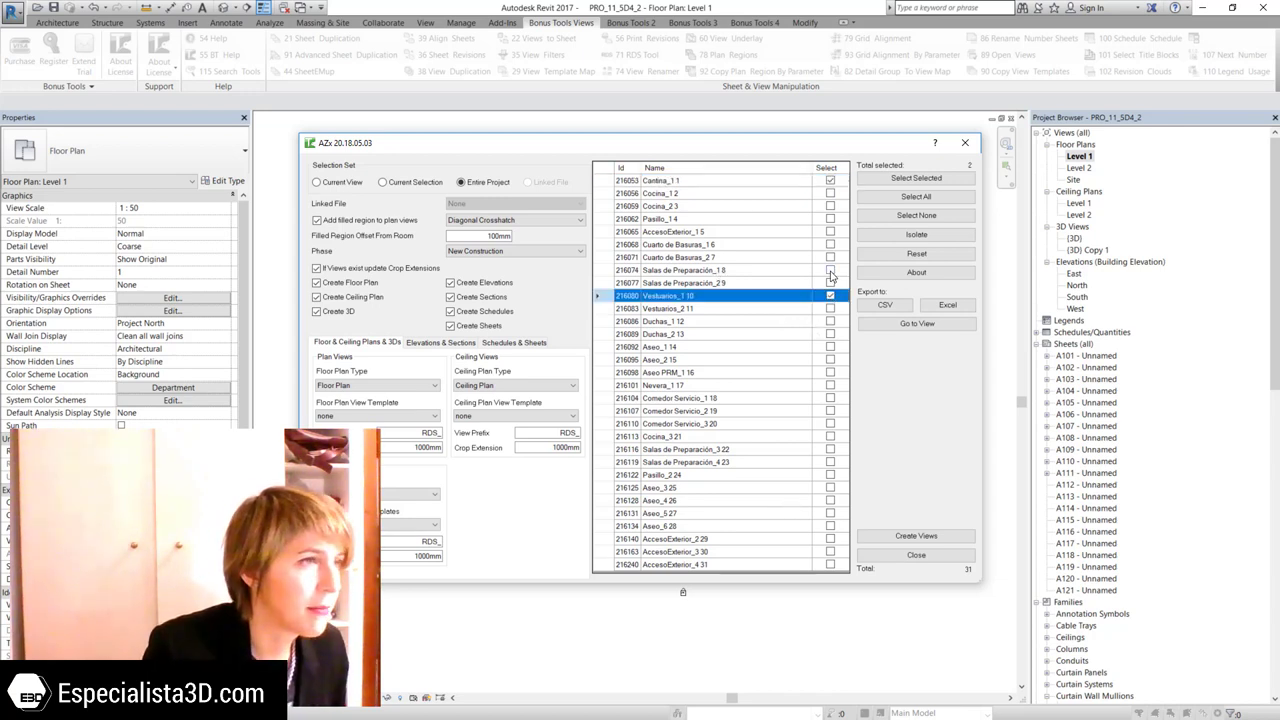
{"action": "left_click", "coordinate": [830, 270]}
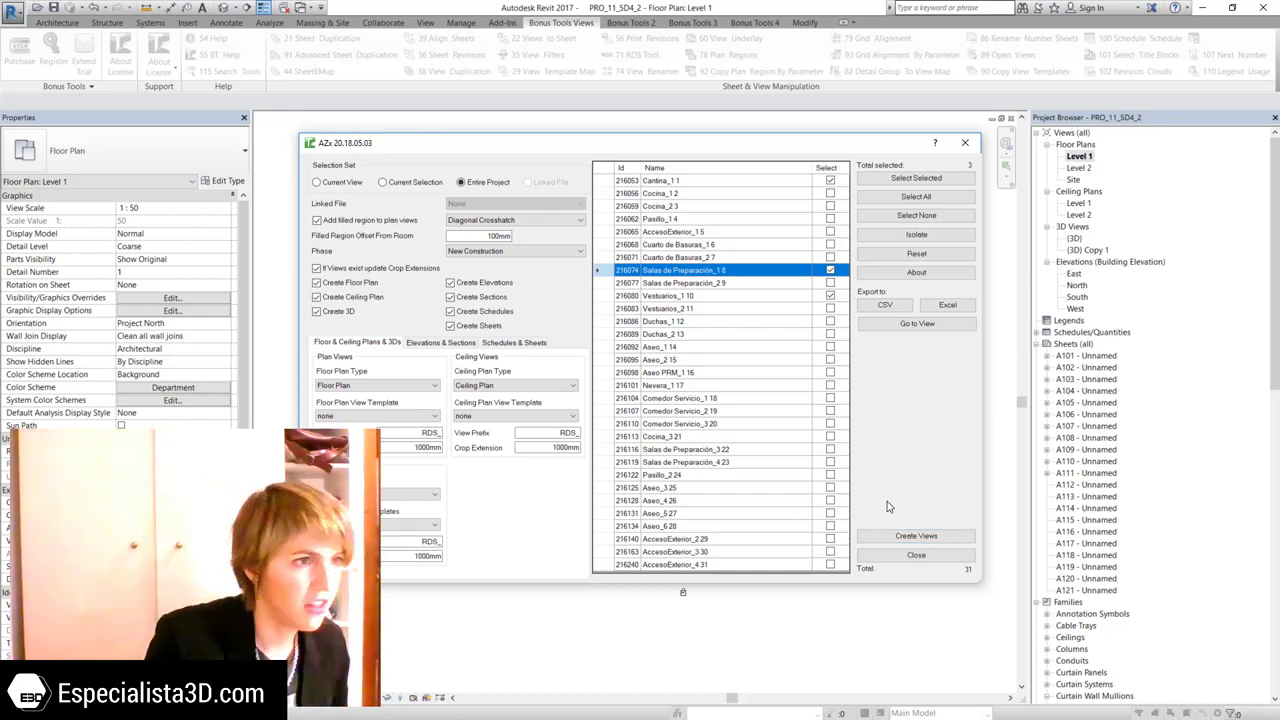
{"action": "left_click", "coordinate": [937, 538]}
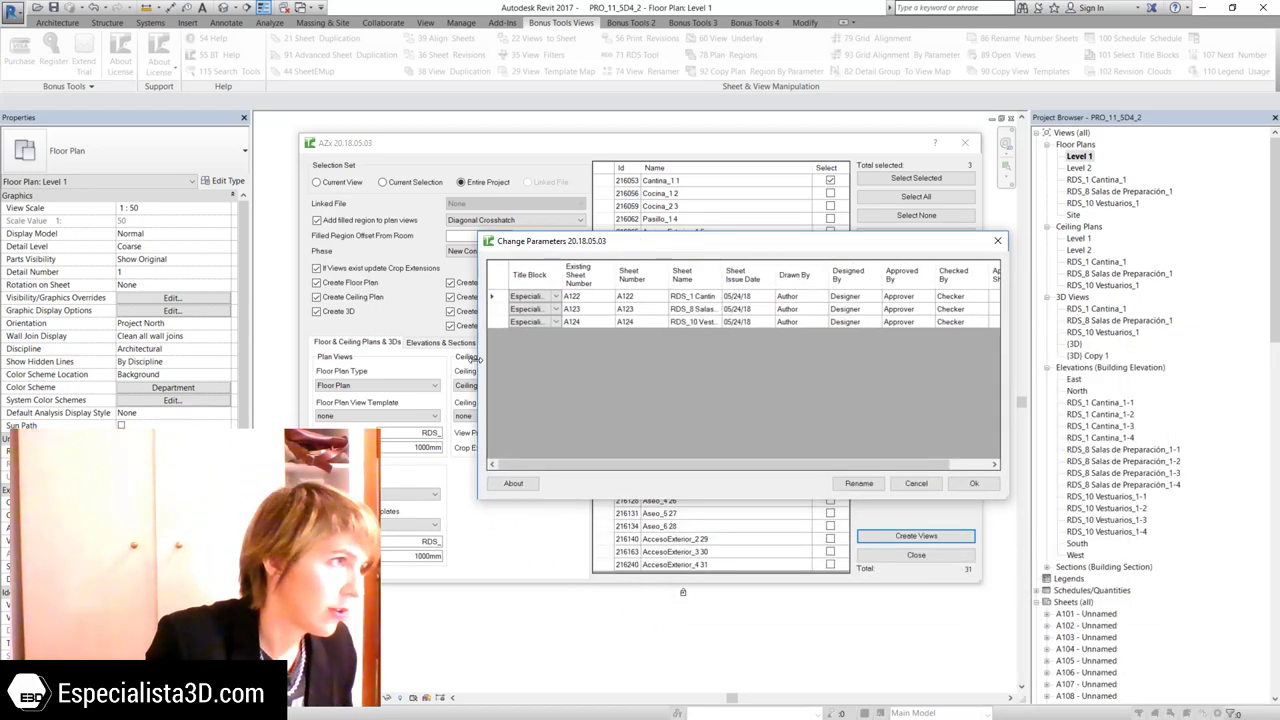
- Accept the parameters for sheets A122–A124 and dismiss the results summary, closing the RDS Tool
{"action": "left_click_drag", "start_coordinate": [479, 363], "coordinate": [172, 360]}
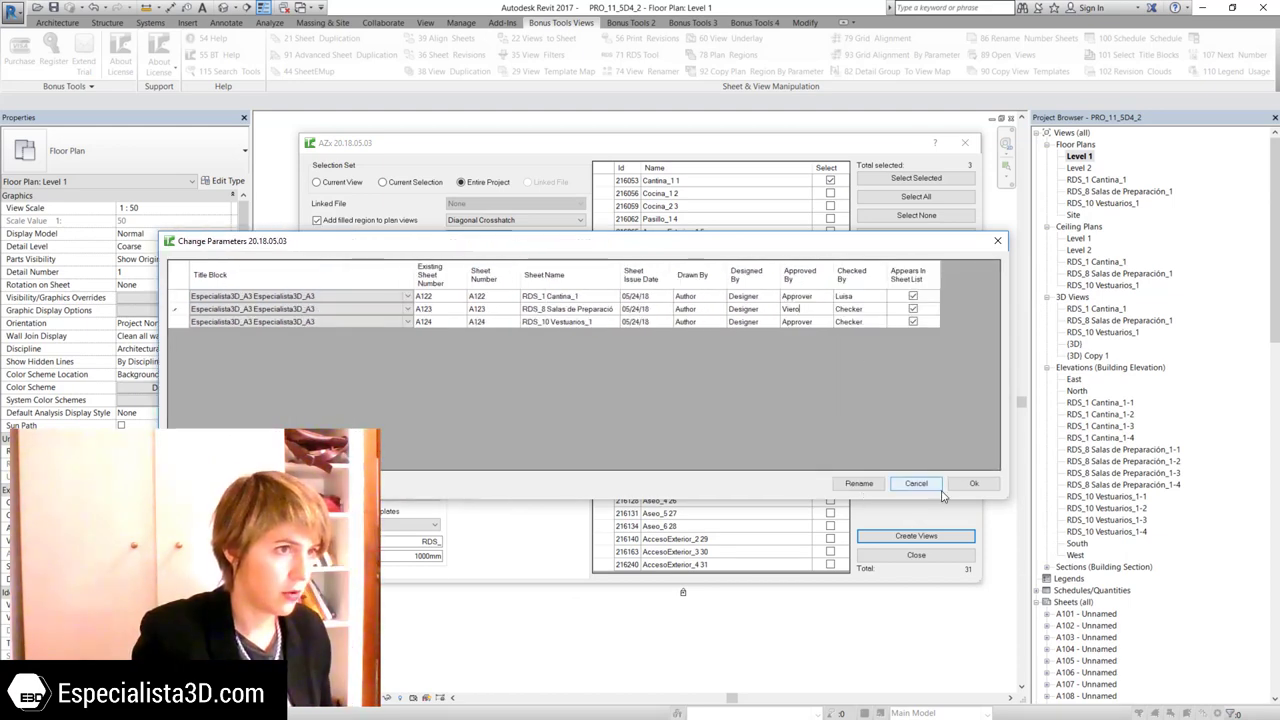
{"action": "left_click", "coordinate": [957, 488]}
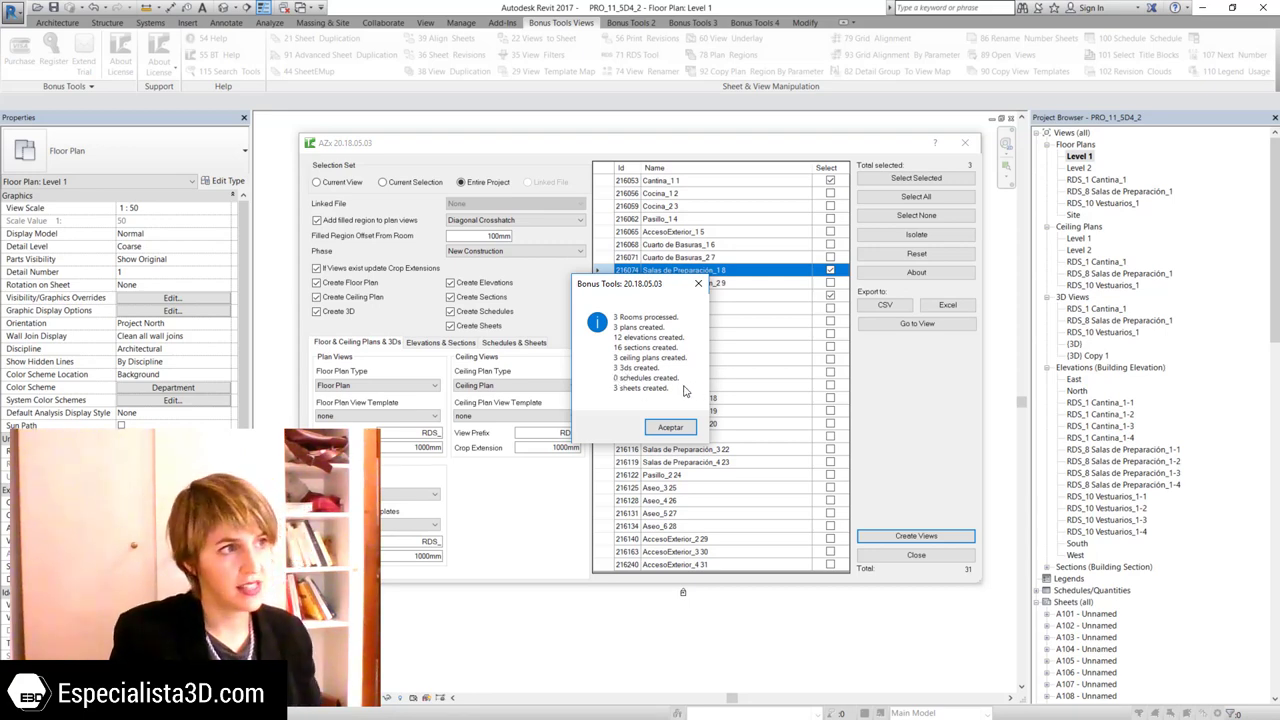
{"action": "left_click", "coordinate": [678, 432]}
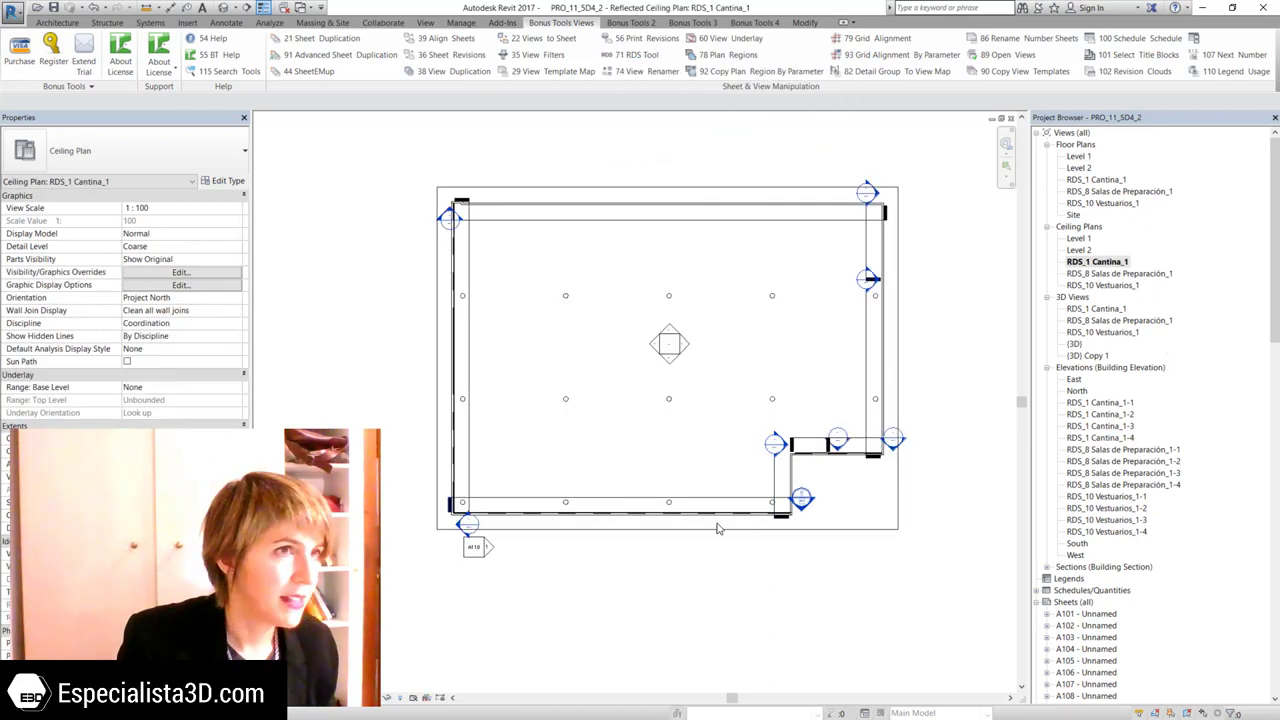
- Clear the selection in the RDS_1 Cantina_1 ceiling plan
{"action": "key", "text": "Escape"}
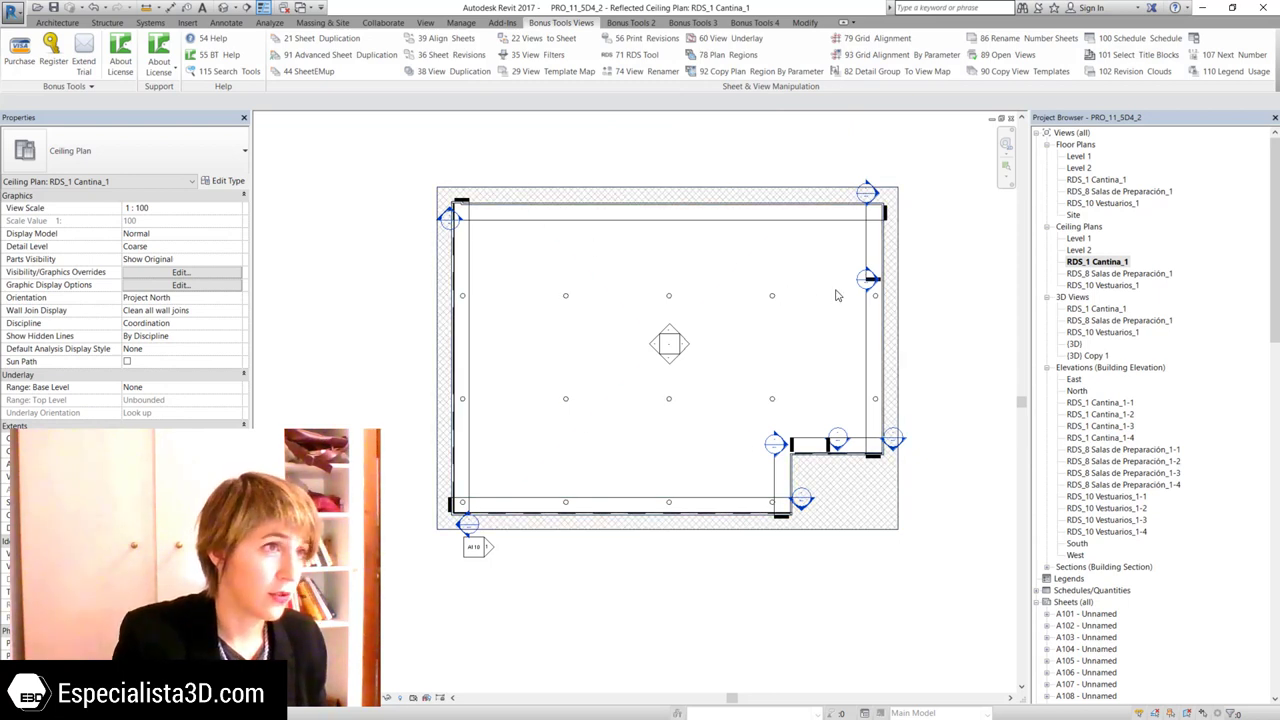
{"action": "scroll", "coordinate": [875, 279], "scroll_direction": "up", "scroll_amount": 3}
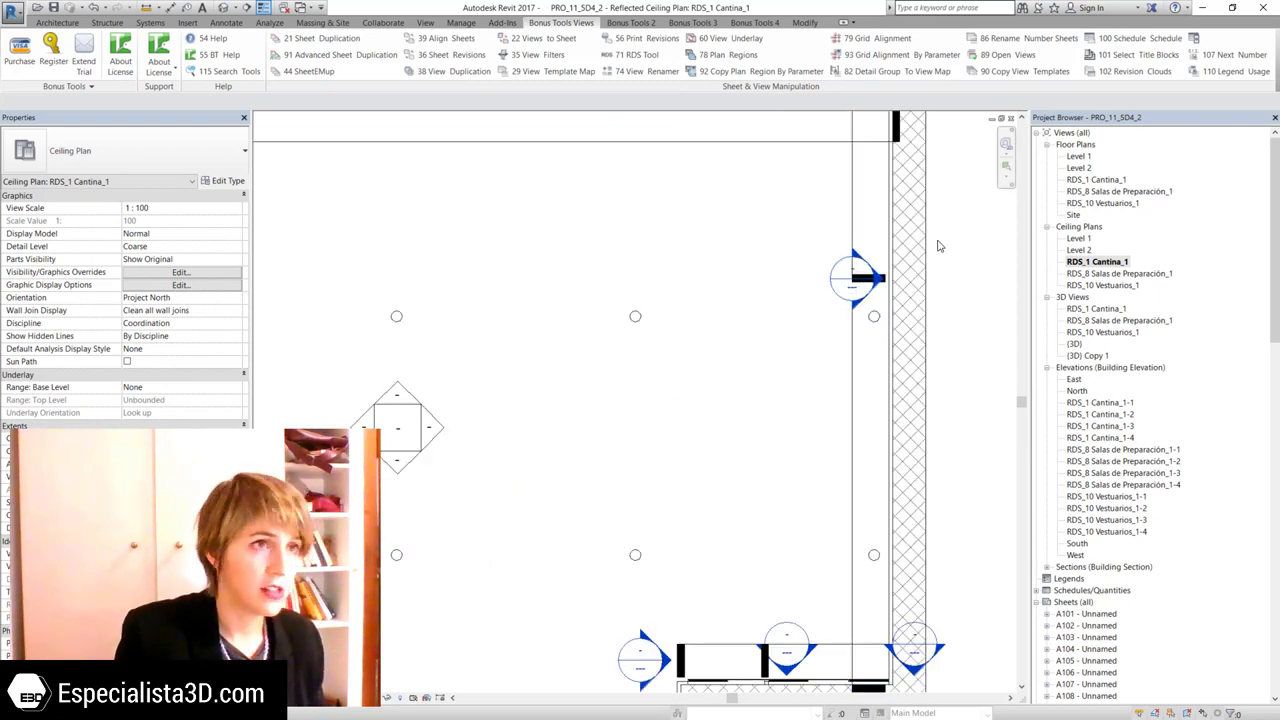
{"action": "scroll", "coordinate": [938, 245], "scroll_direction": "down", "scroll_amount": 3}
- Open the RDS_10 Vestuarios_1, RDS_1 Cantina_1 and RDS_8 Salas de Preparación_1 plans, zooming to fit
{"action": "double_click", "coordinate": [1104, 203]}
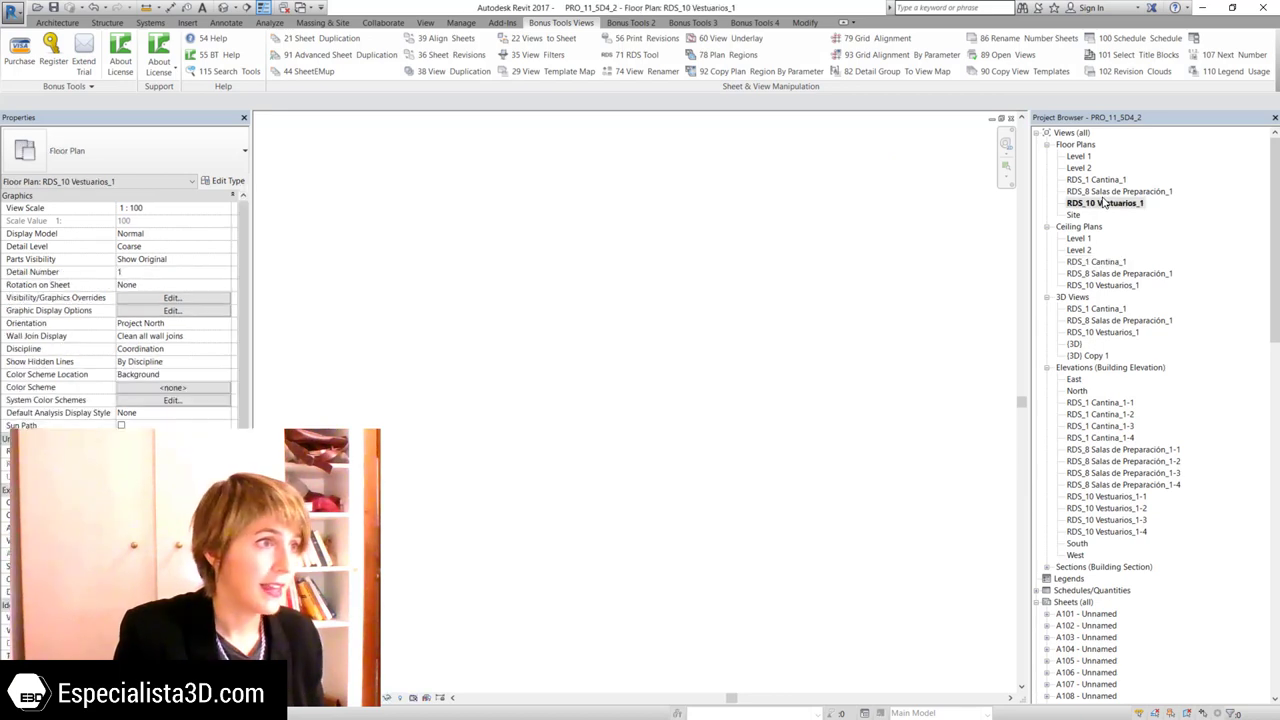
{"action": "double_click", "coordinate": [1096, 179]}
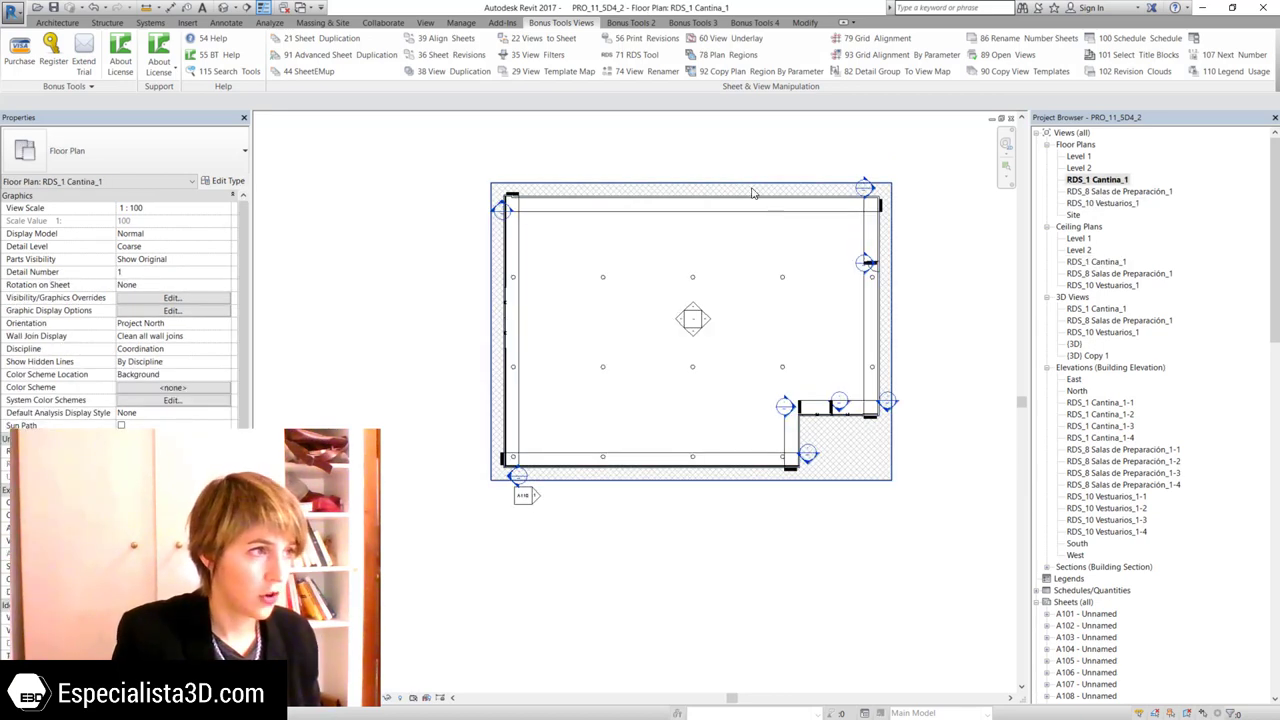
{"action": "double_click", "coordinate": [1118, 191]}
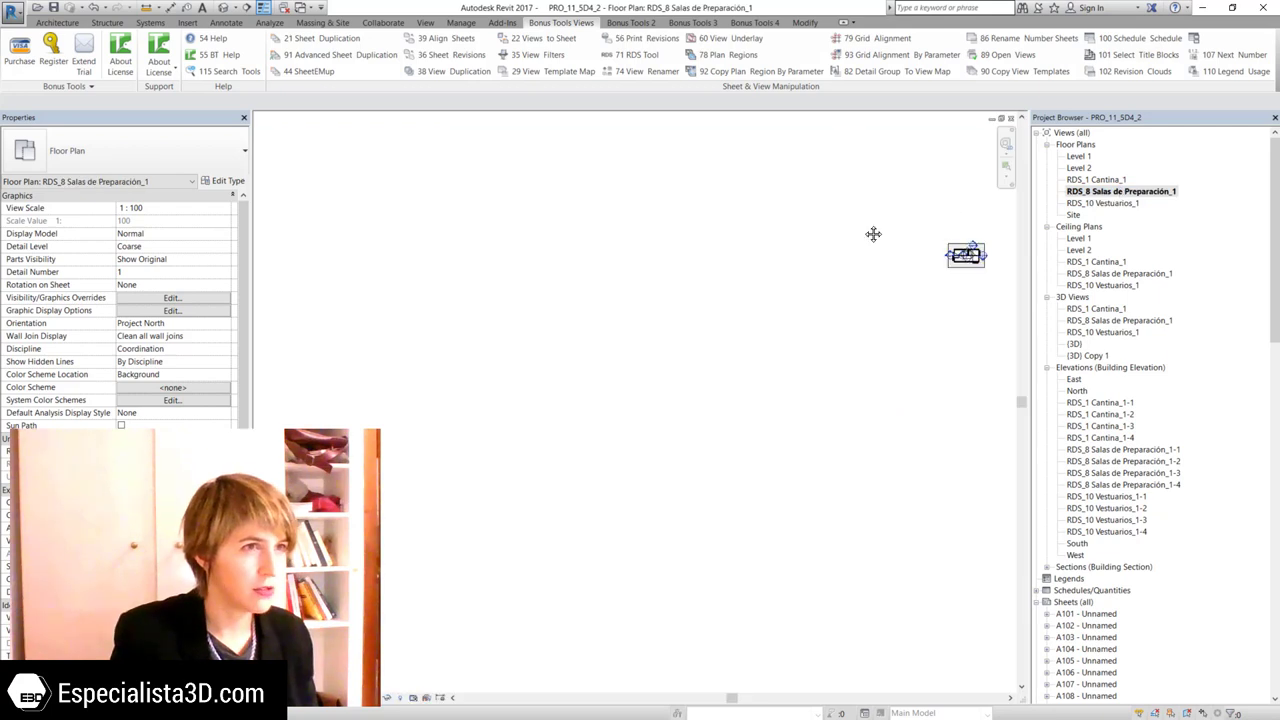
{"action": "key", "text": "z"}
{"action": "key", "text": "f"}
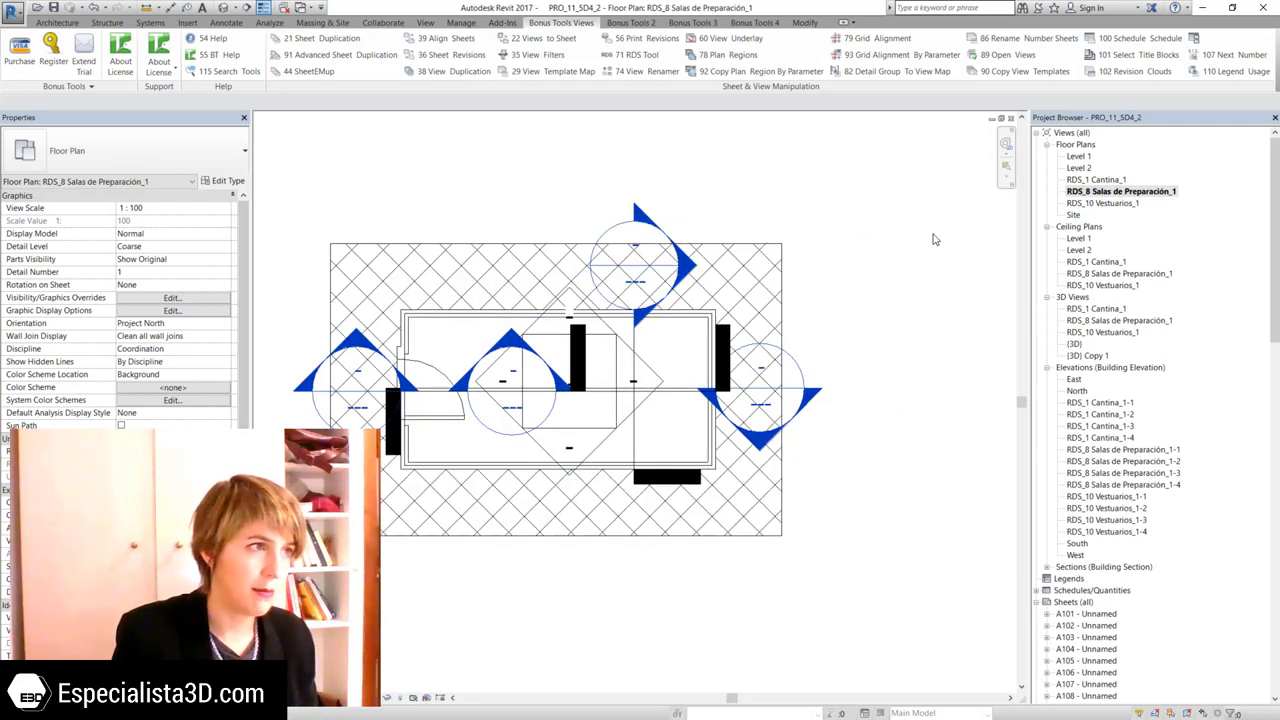
{"action": "scroll", "coordinate": [1128, 500], "scroll_direction": "down", "scroll_amount": 6}
{"action": "scroll", "coordinate": [1128, 500], "scroll_direction": "down", "scroll_amount": 3}
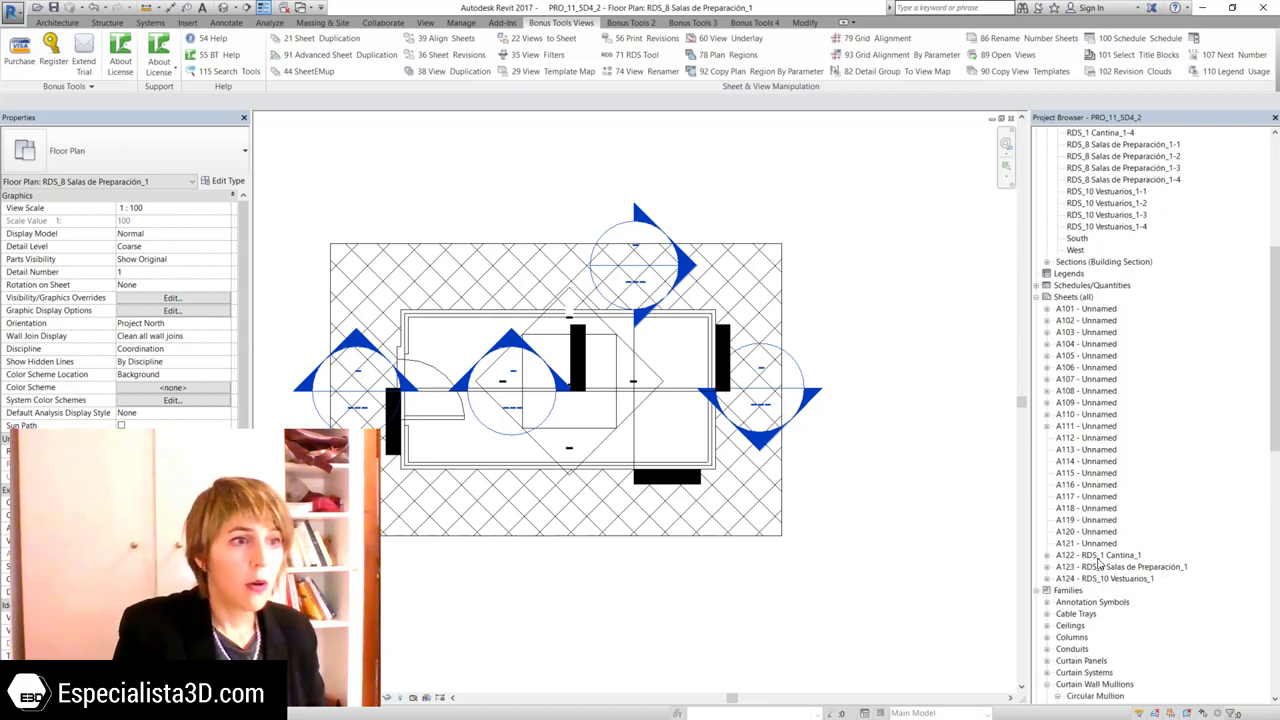
- Open sheet A122 and move the Cantina plan viewport up onto the sheet
{"action": "double_click", "coordinate": [1115, 555]}
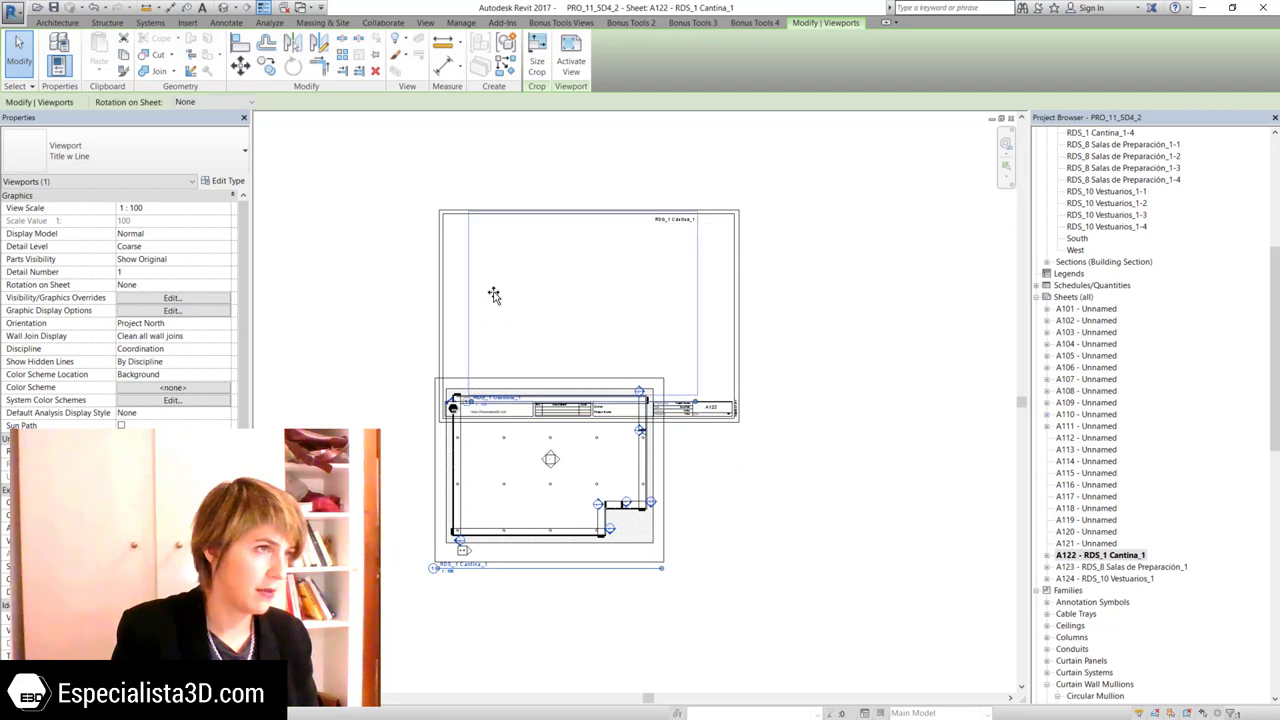
{"action": "left_click_drag", "start_coordinate": [548, 347], "coordinate": [494, 294]}
{"action": "scroll", "coordinate": [657, 290], "scroll_direction": "up", "scroll_amount": 2}
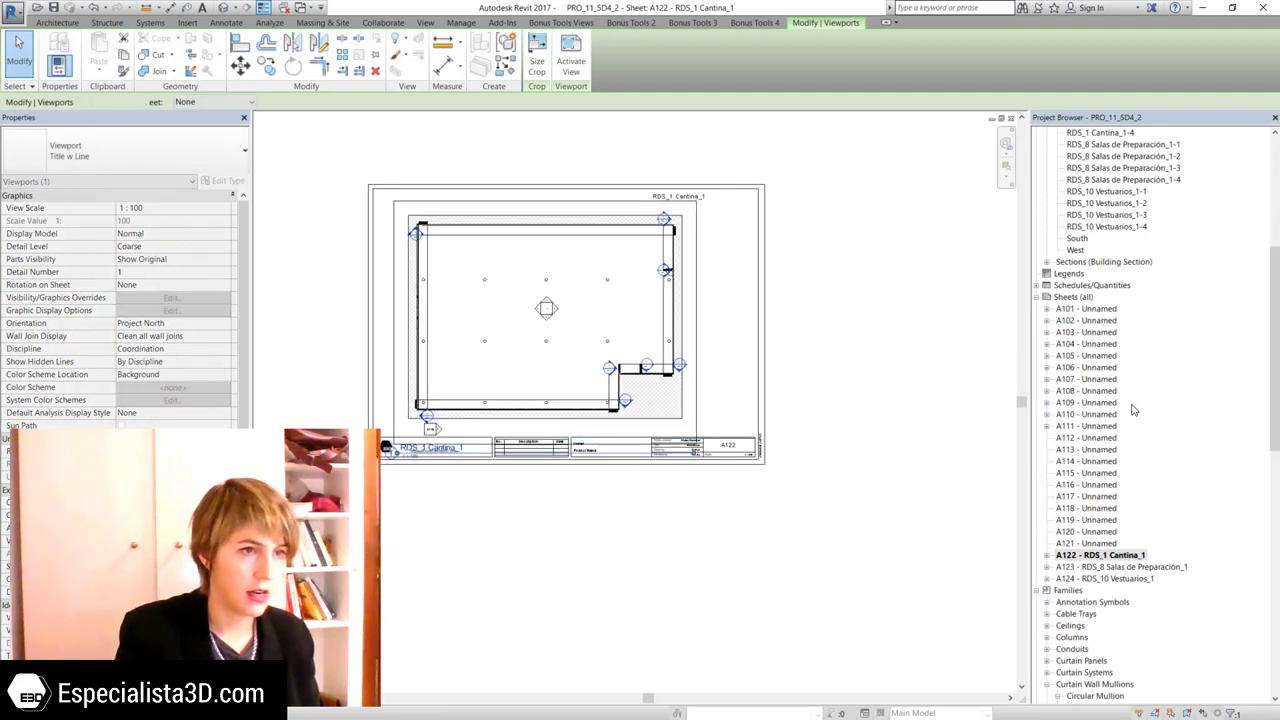
{"action": "scroll", "coordinate": [1140, 380], "scroll_direction": "up", "scroll_amount": 2}
{"action": "scroll", "coordinate": [1178, 300], "scroll_direction": "up", "scroll_amount": 2}
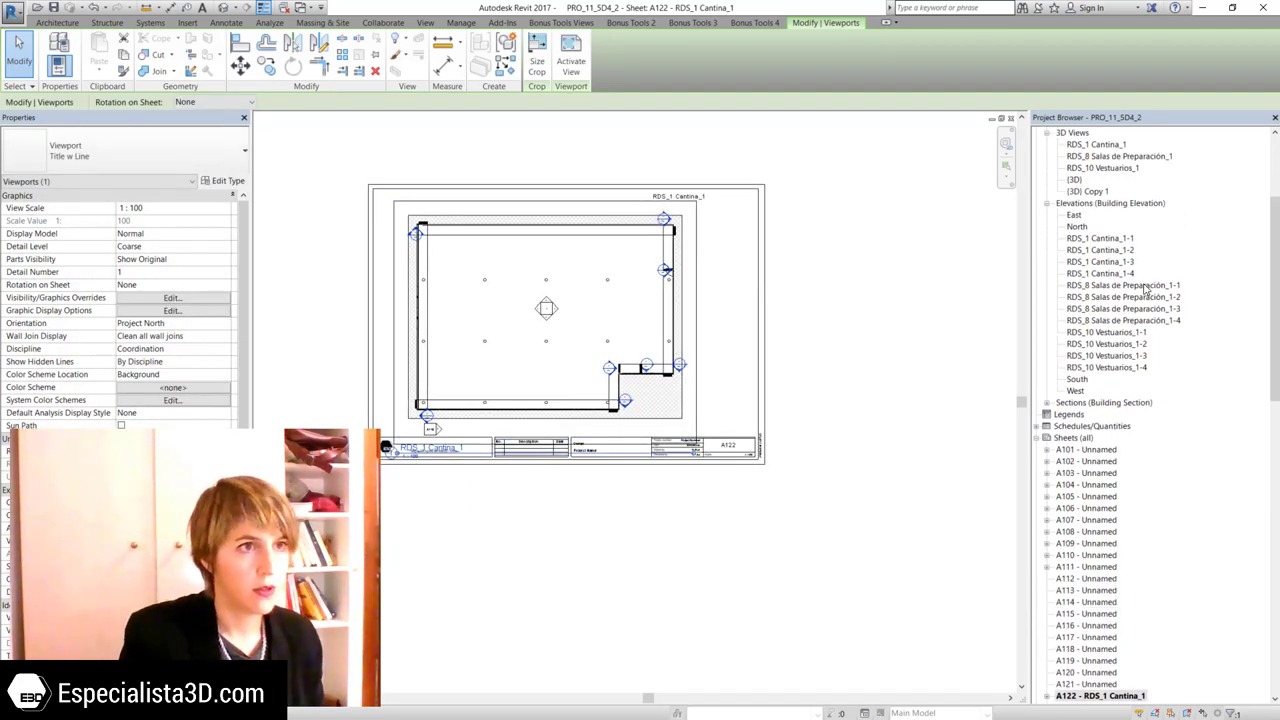
{"action": "scroll", "coordinate": [1130, 250], "scroll_direction": "up", "scroll_amount": 2}
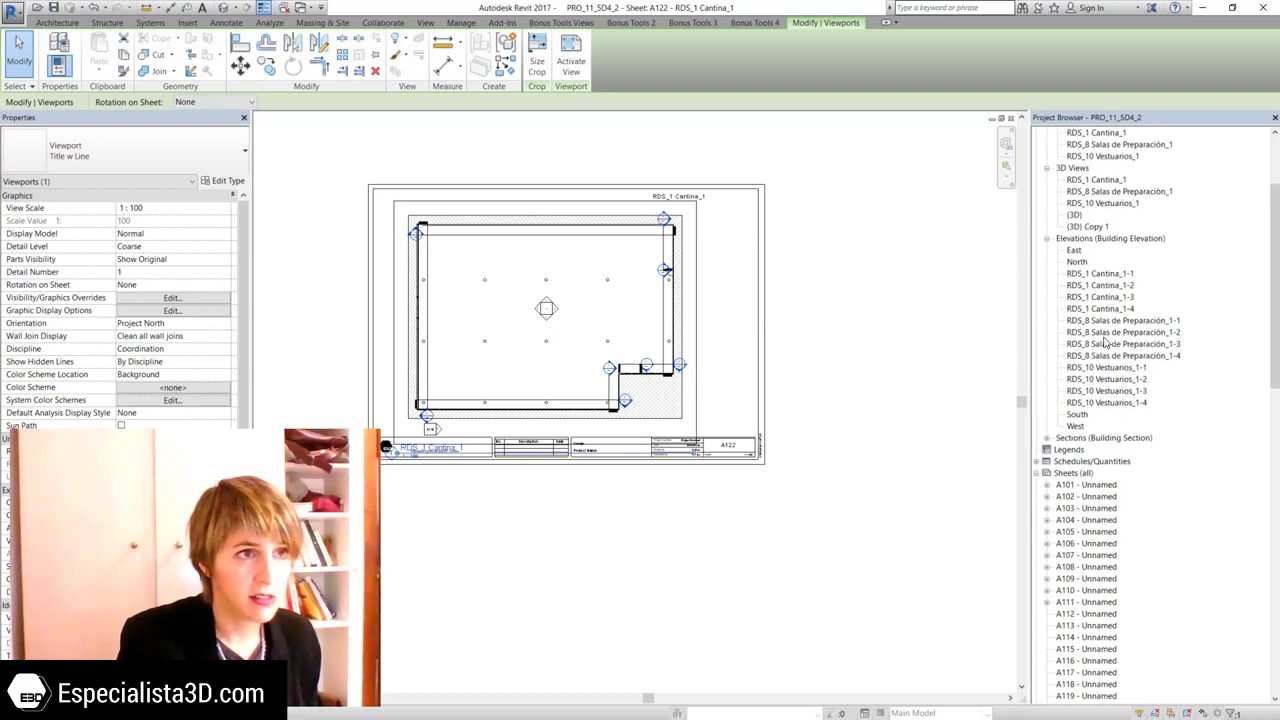
- Open the RDS_1 Cantina_1-1 to 1-4 elevations, then RDS_8 Salas de Preparación_1-1
{"action": "double_click", "coordinate": [1100, 273]}
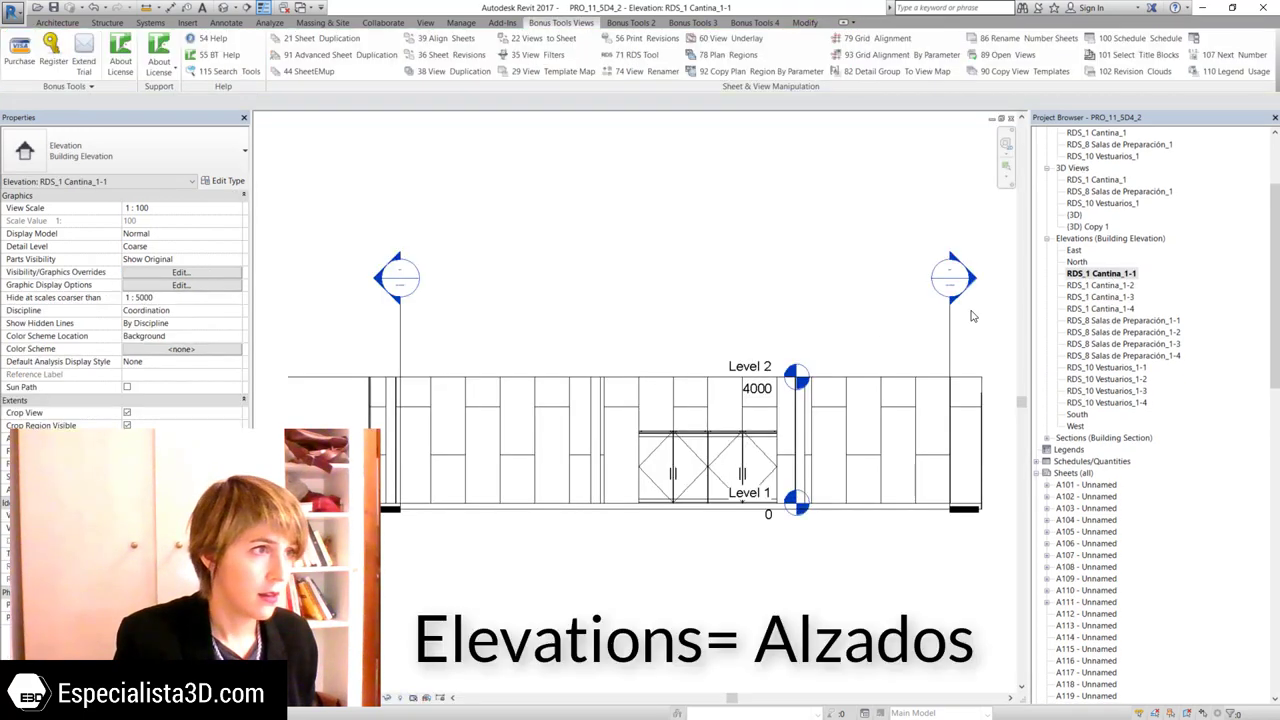
{"action": "scroll", "coordinate": [535, 460], "scroll_direction": "down", "scroll_amount": 1}
{"action": "scroll", "coordinate": [523, 425], "scroll_direction": "down", "scroll_amount": 1}
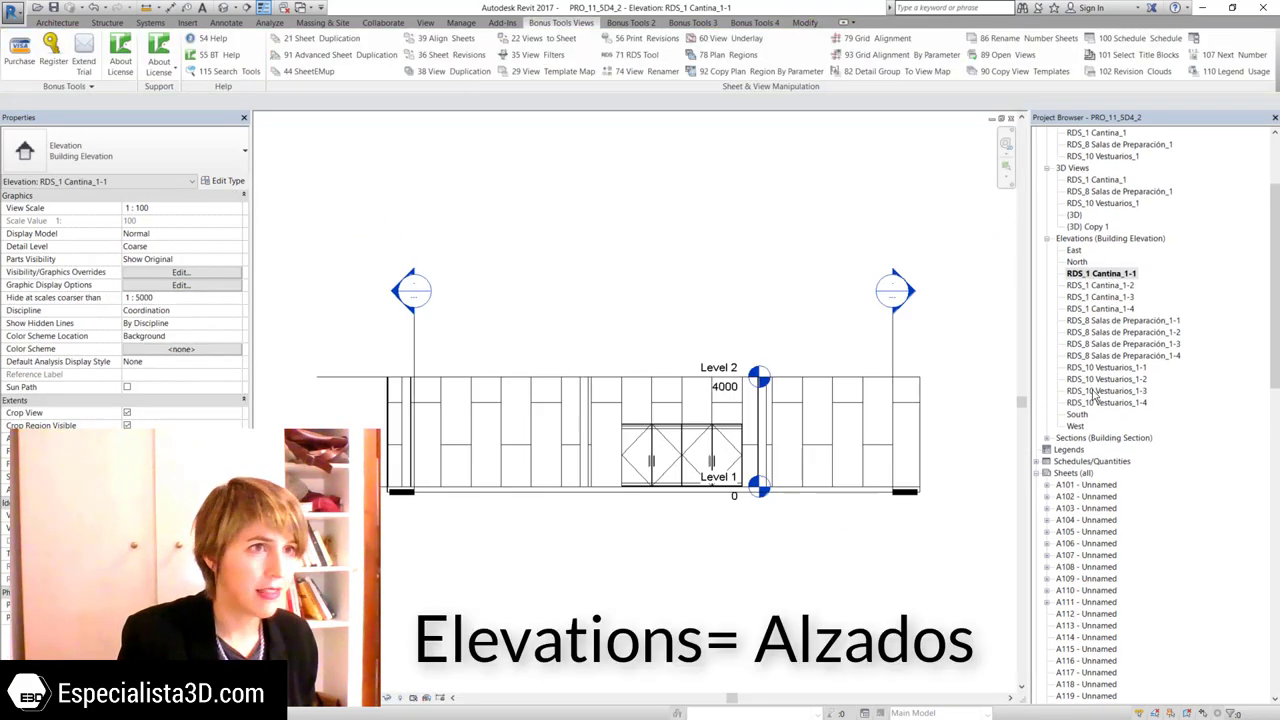
{"action": "double_click", "coordinate": [1100, 286]}
{"action": "left_click", "coordinate": [1105, 297]}
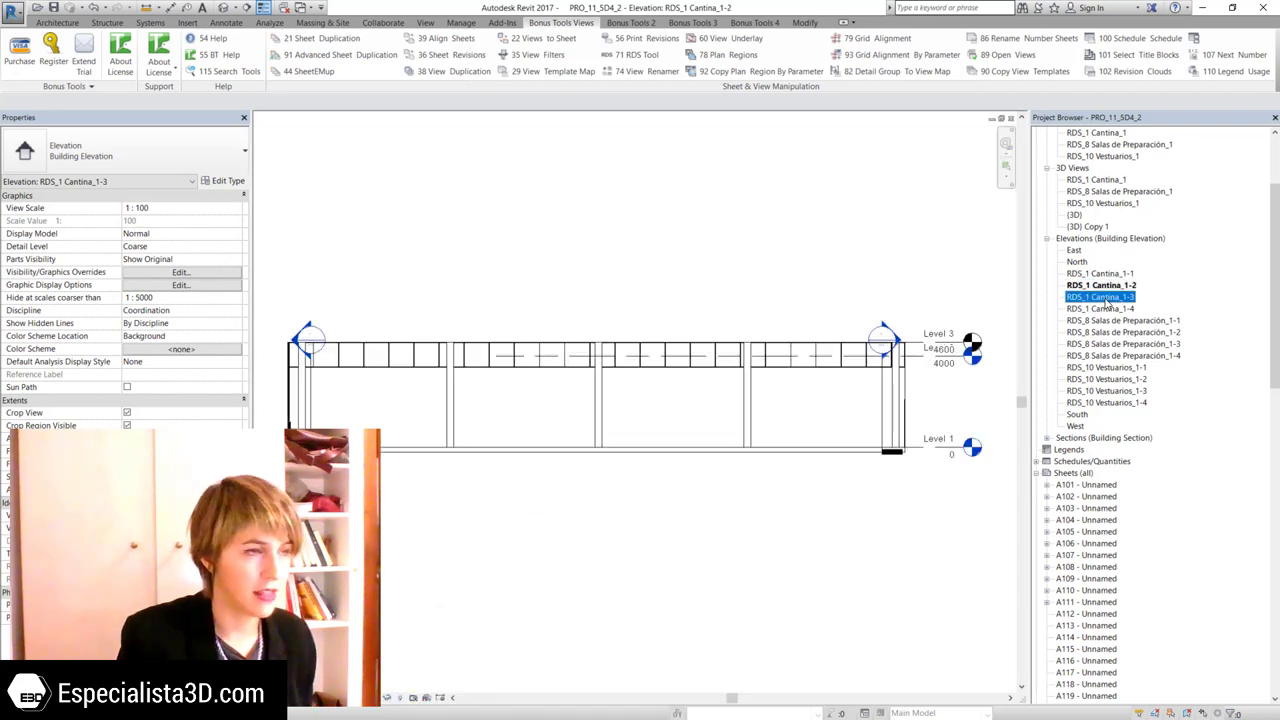
{"action": "double_click", "coordinate": [1106, 298]}
{"action": "double_click", "coordinate": [1106, 309]}
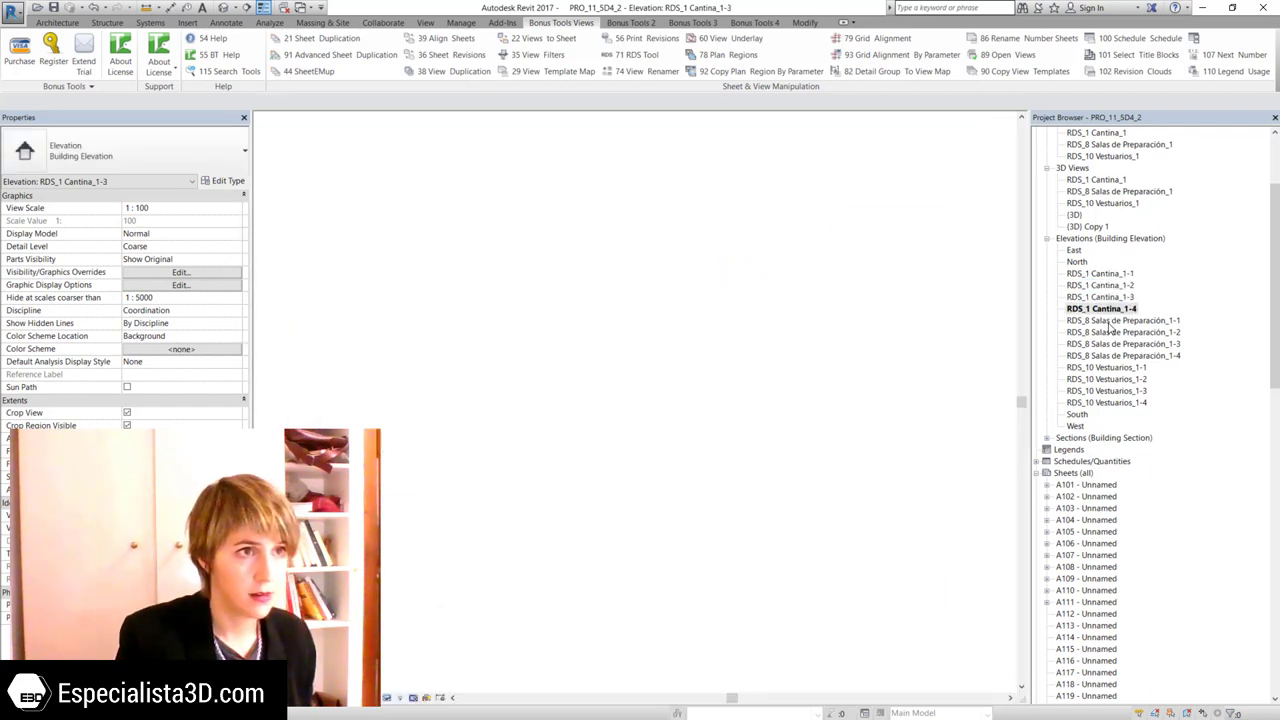
{"action": "double_click", "coordinate": [1108, 321]}
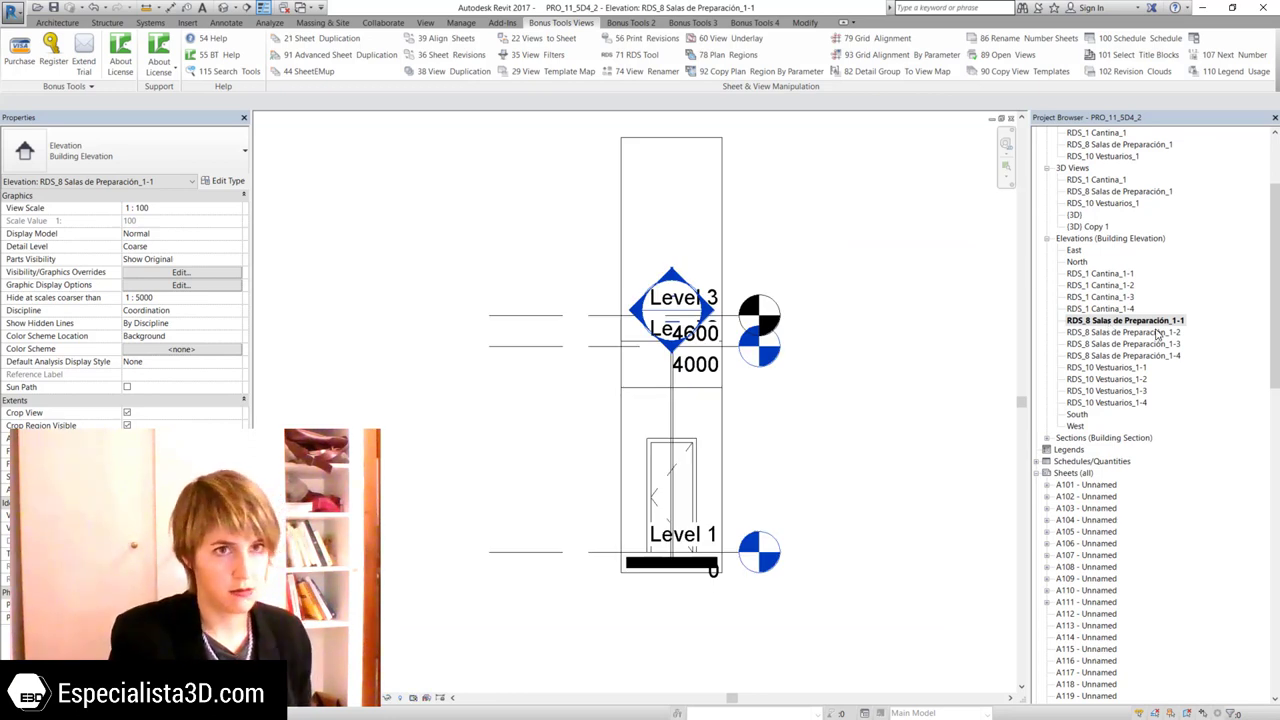
{"action": "scroll", "coordinate": [739, 345], "scroll_direction": "down", "scroll_amount": 1}
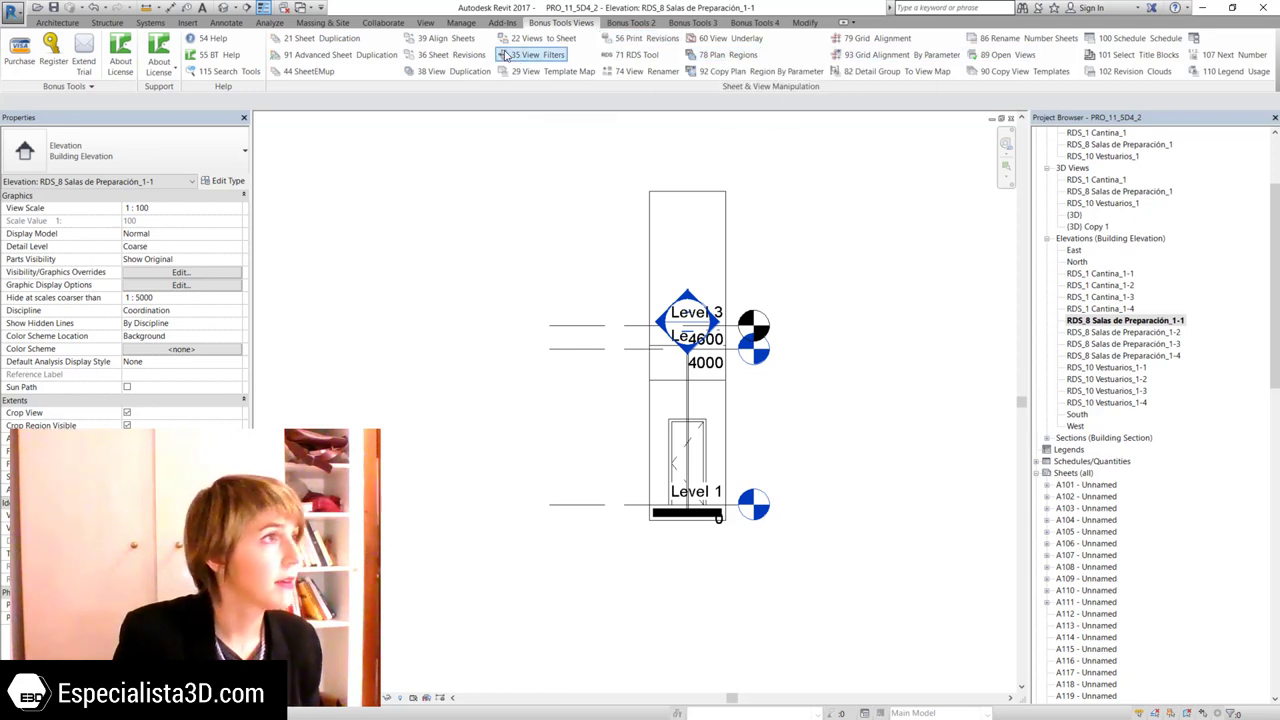
- Assign the six RDS_1 Cantina_1 views to sheet A122 with Bonus Tools Views to Sheets
{"action": "left_click", "coordinate": [540, 38]}
{"action": "left_click", "coordinate": [676, 461]}
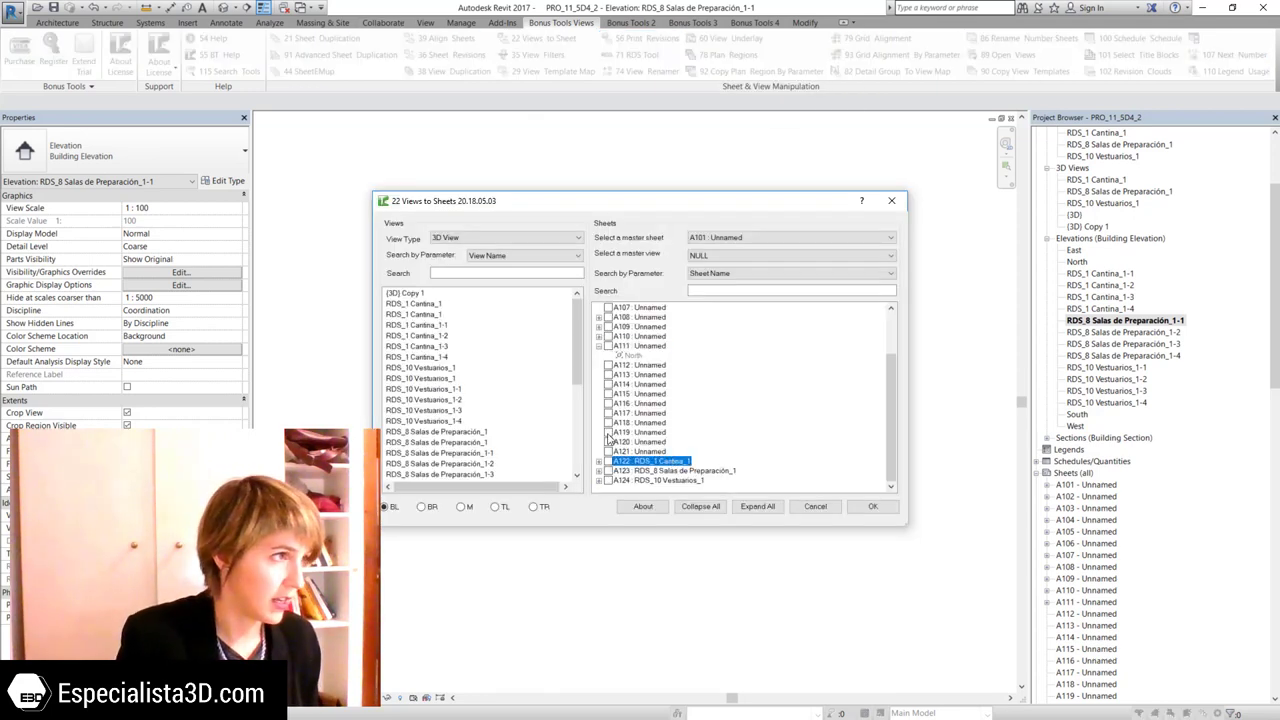
{"action": "scroll", "coordinate": [469, 366], "scroll_direction": "down", "scroll_amount": 3}
{"action": "scroll", "coordinate": [469, 366], "scroll_direction": "up", "scroll_amount": 3}
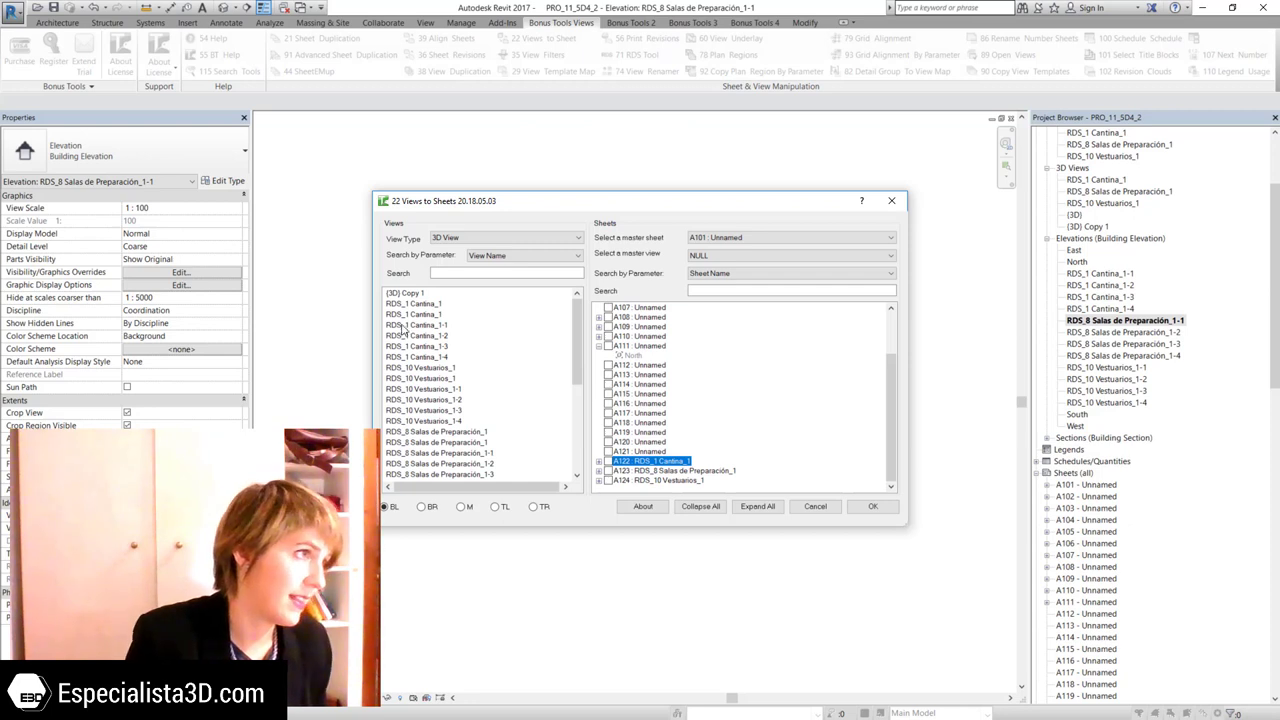
{"action": "left_click_drag", "start_coordinate": [472, 303], "coordinate": [392, 354]}
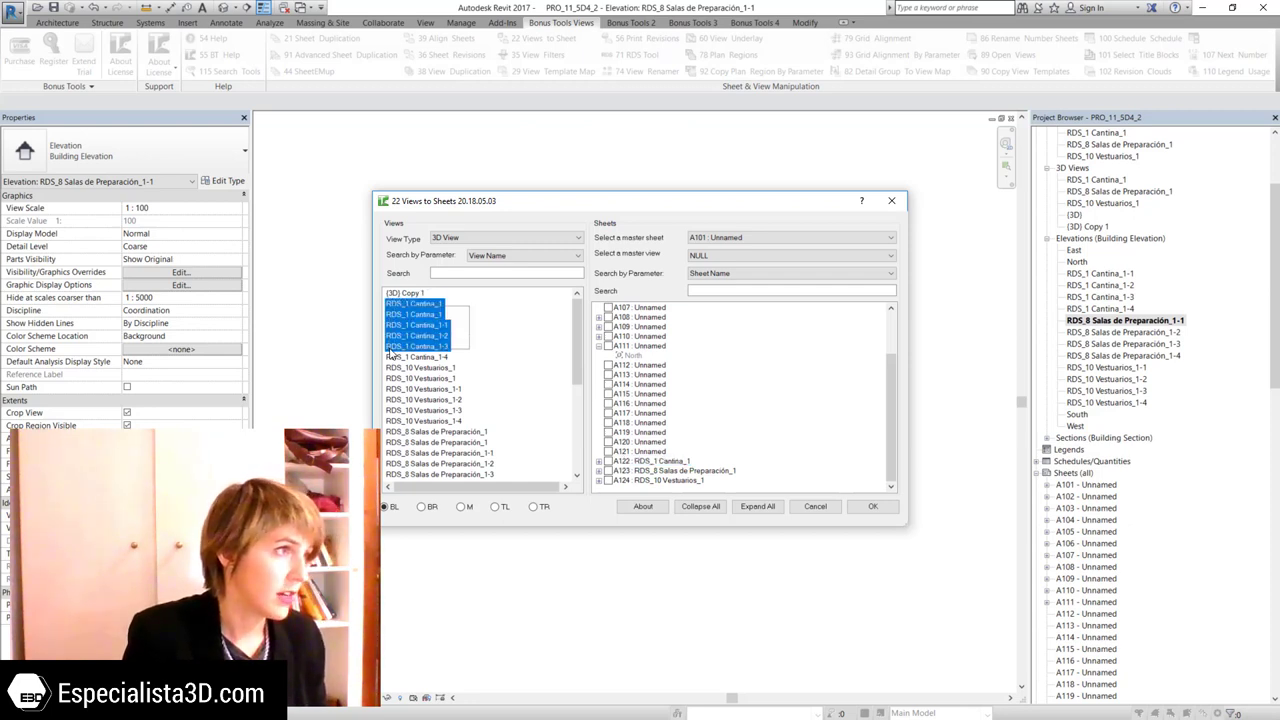
{"action": "left_click_drag", "start_coordinate": [464, 306], "coordinate": [395, 362]}
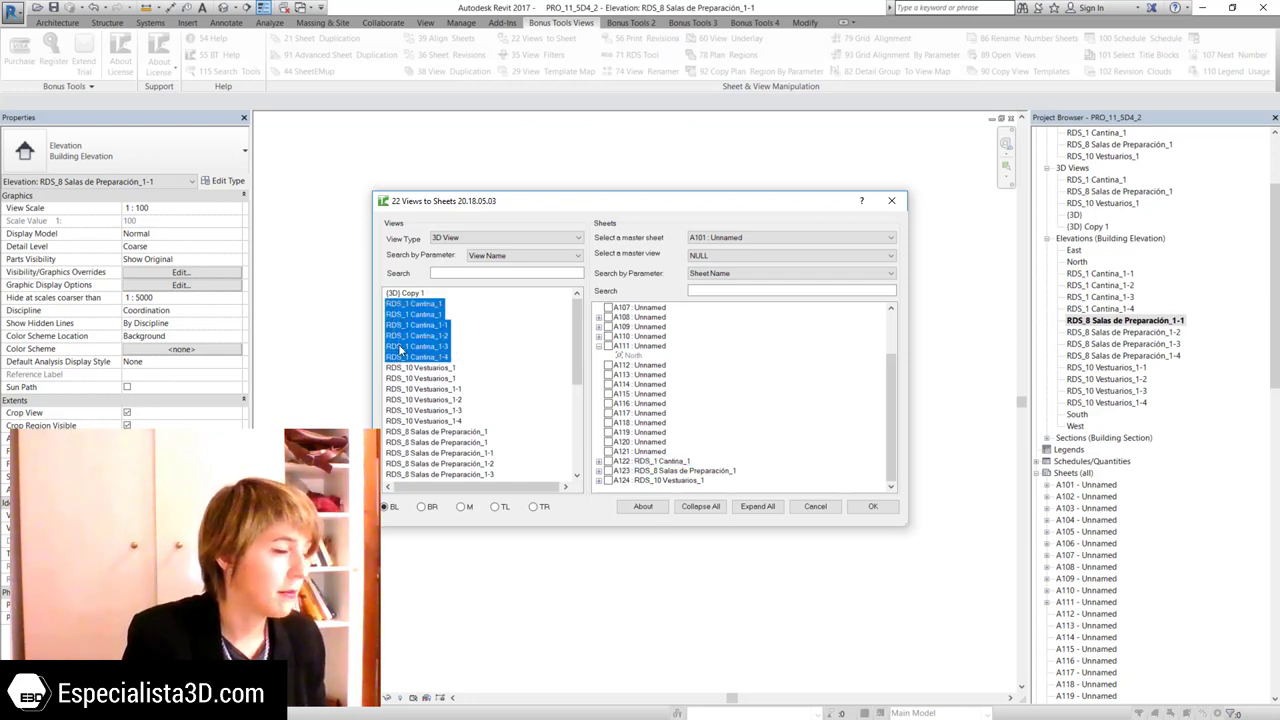
{"action": "left_click_drag", "start_coordinate": [628, 441], "coordinate": [655, 461]}
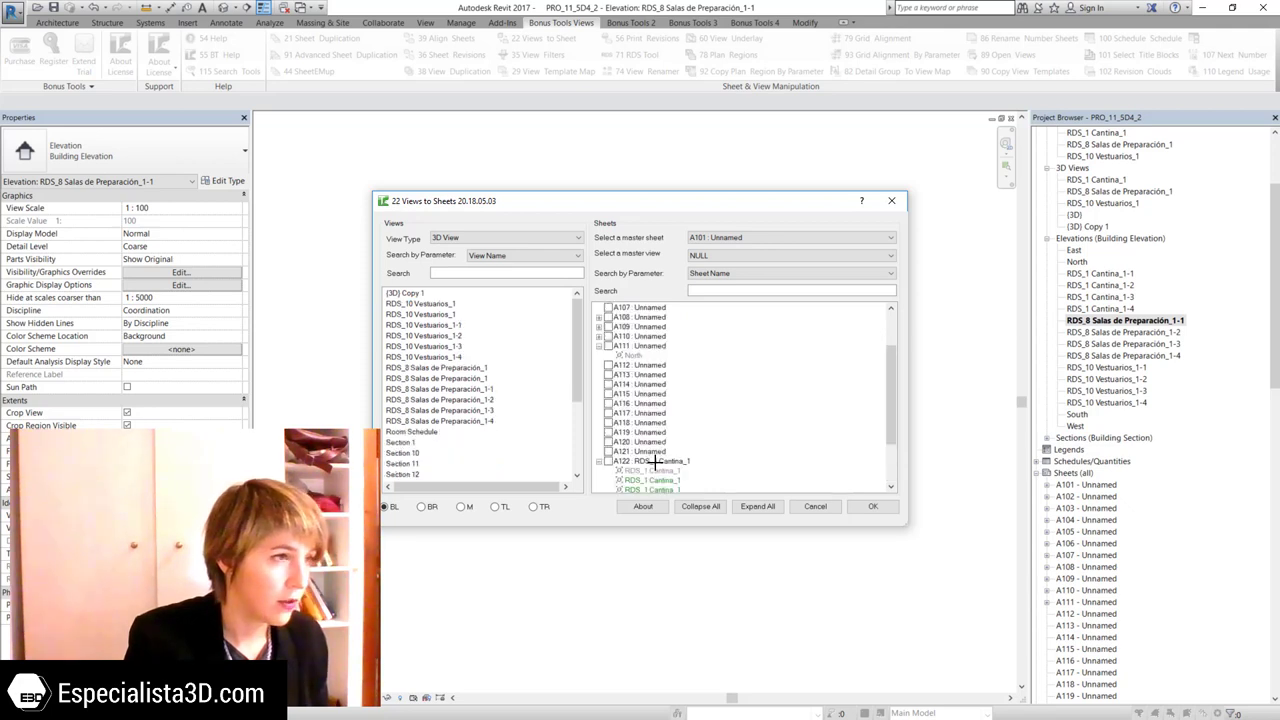
{"action": "left_click", "coordinate": [872, 506]}
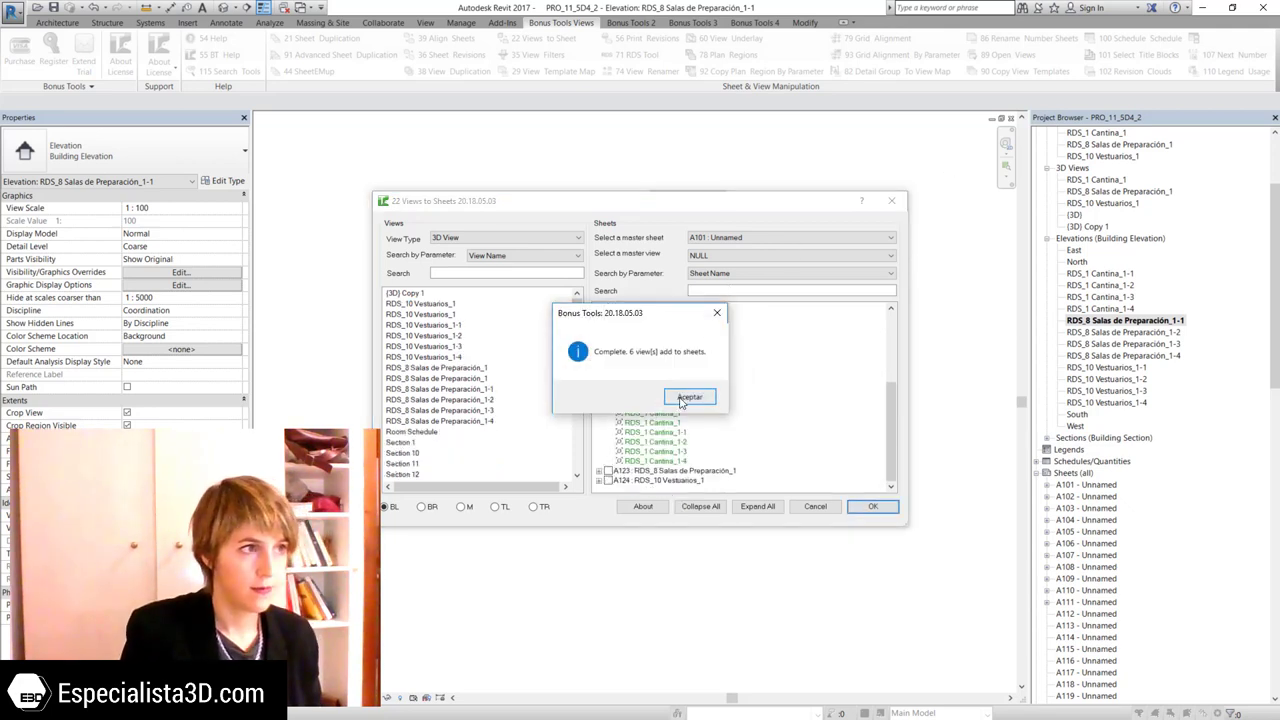
- Dismiss the completion message and open sheet A122 to see the placed views
{"action": "left_click", "coordinate": [690, 399]}
{"action": "scroll", "coordinate": [1137, 367], "scroll_direction": "down", "scroll_amount": 2}
{"action": "double_click", "coordinate": [1100, 648]}
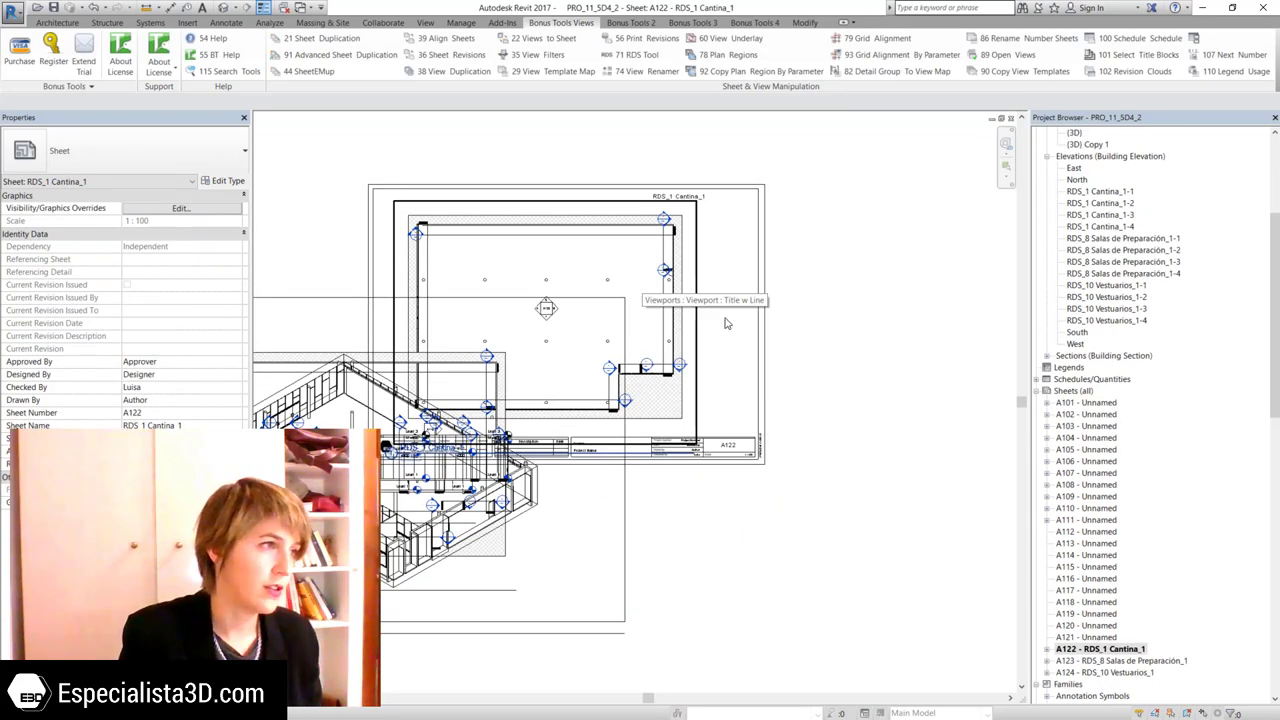
- Drag the 3D view to the top, two elevations into a left column, and a plan to the lower right
{"action": "scroll", "coordinate": [792, 346], "scroll_direction": "down", "scroll_amount": 3}
{"action": "left_click", "coordinate": [481, 384]}
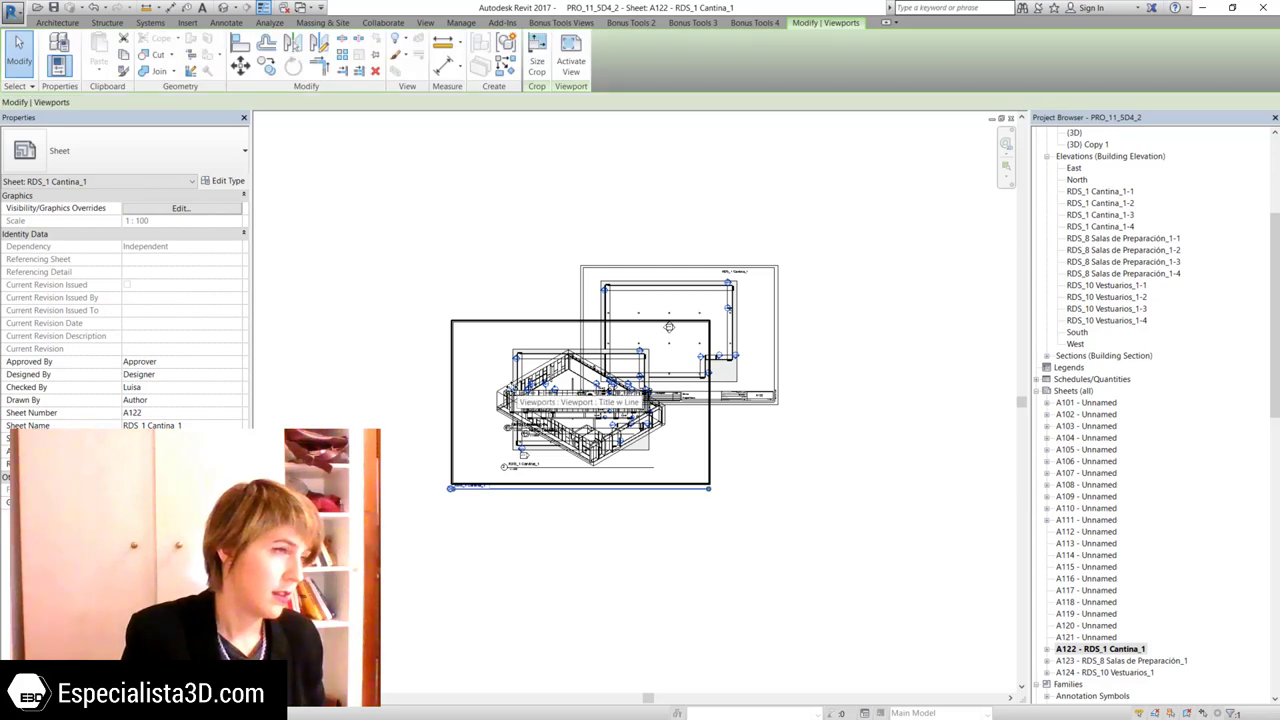
{"action": "left_click_drag", "start_coordinate": [481, 384], "coordinate": [356, 200]}
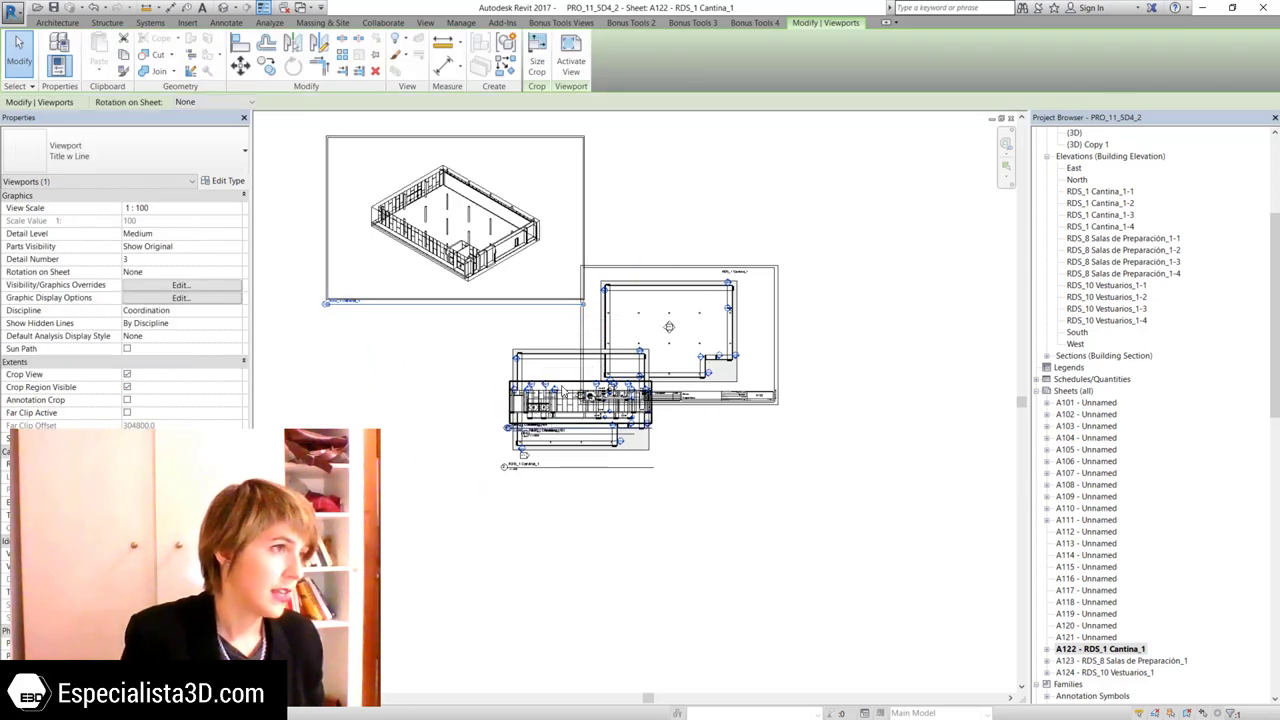
{"action": "left_click_drag", "start_coordinate": [600, 396], "coordinate": [418, 344]}
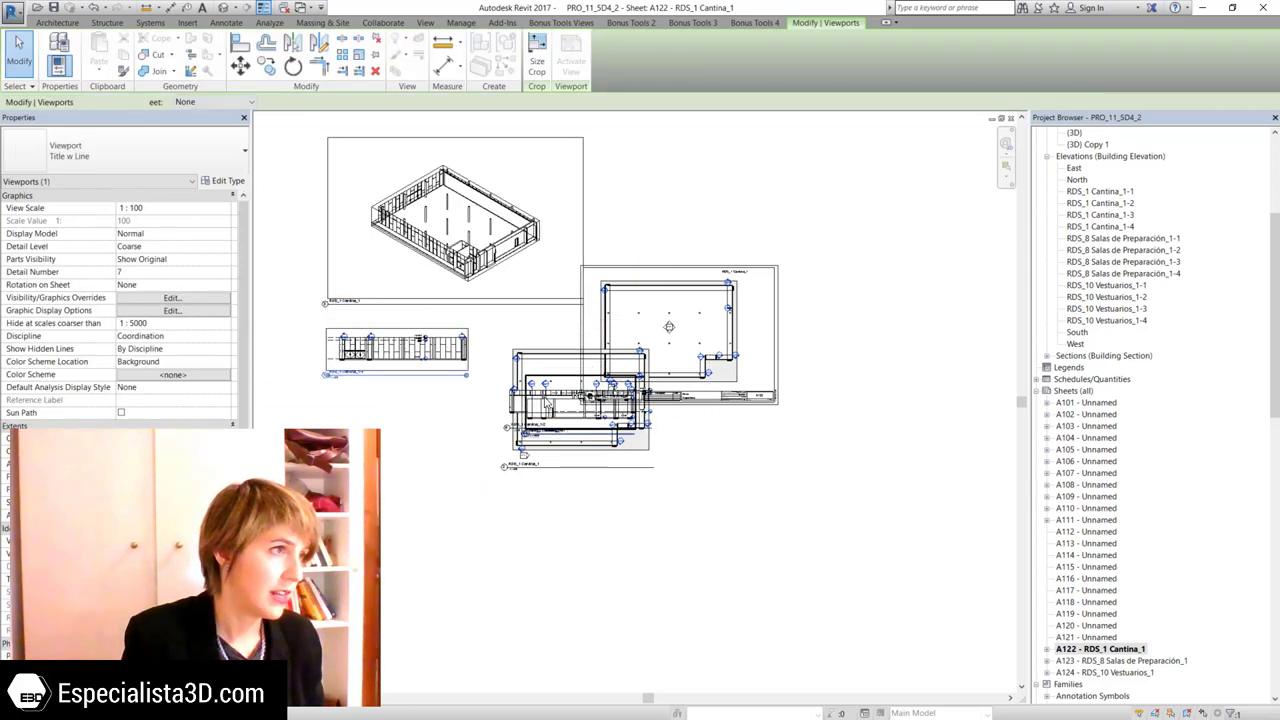
{"action": "left_click_drag", "start_coordinate": [501, 399], "coordinate": [358, 410]}
{"action": "scroll", "coordinate": [358, 410], "scroll_direction": "up", "scroll_amount": 2}
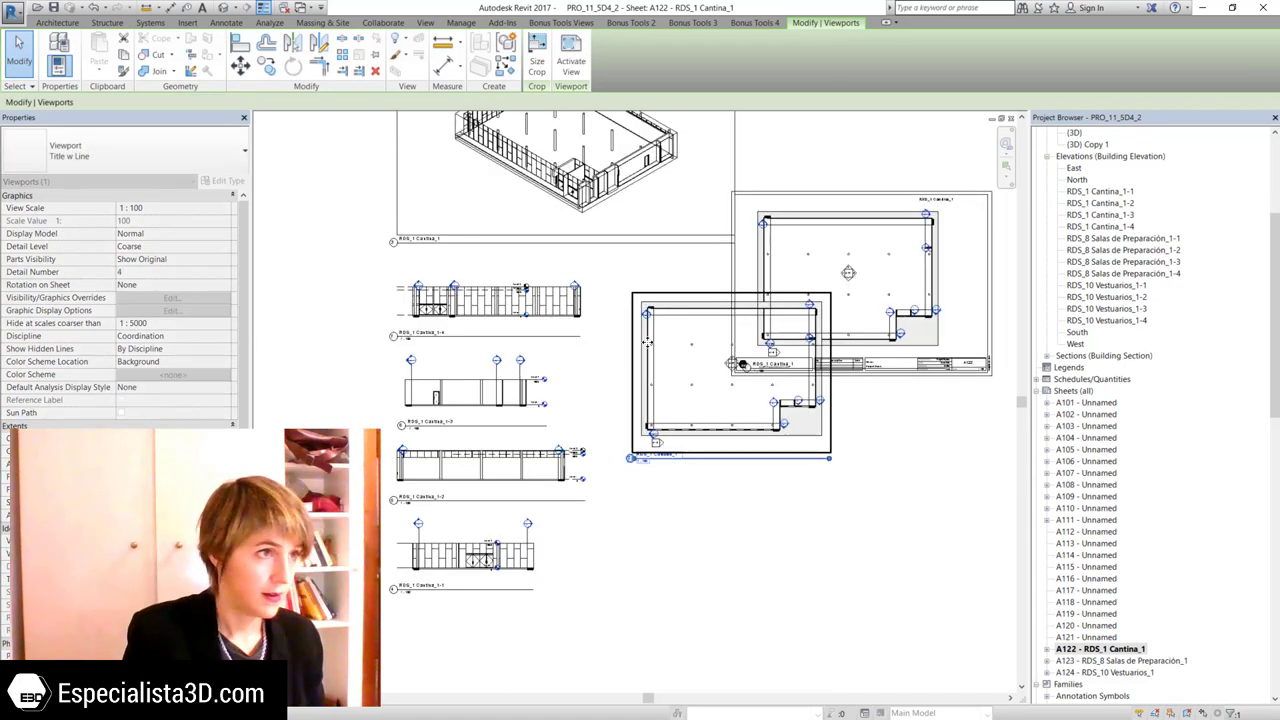
{"action": "left_click_drag", "start_coordinate": [830, 457], "coordinate": [650, 475]}
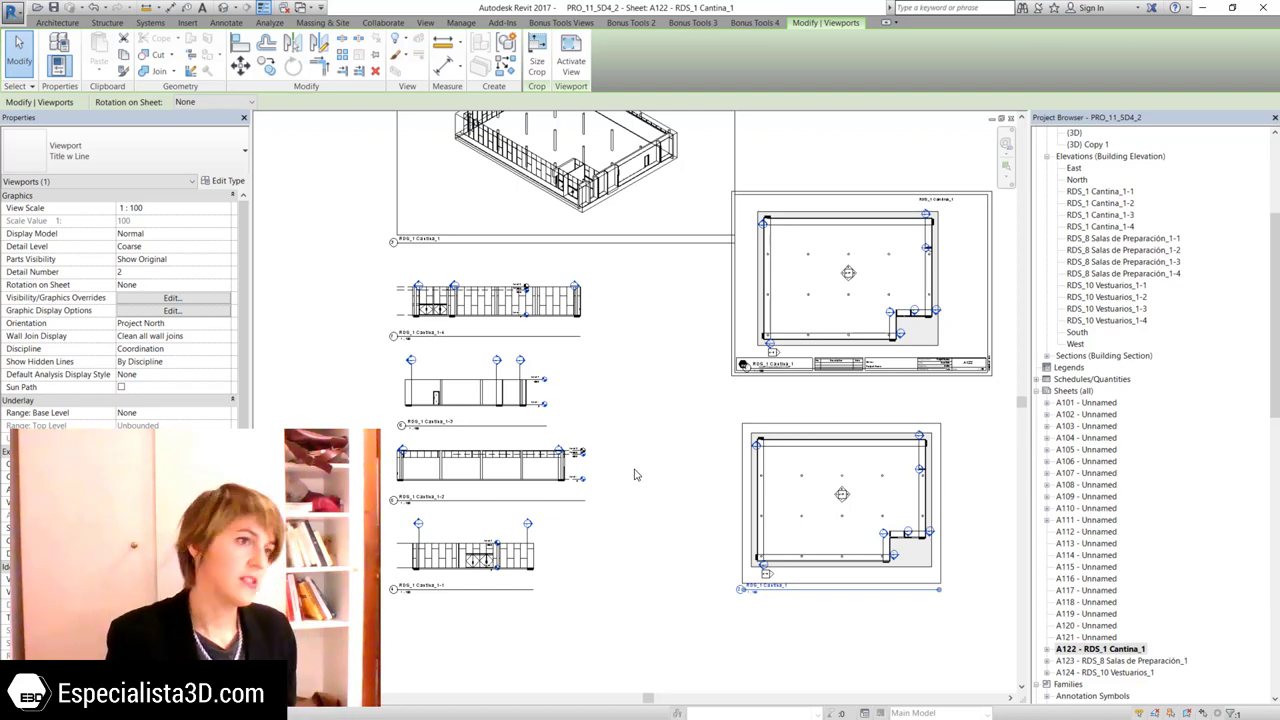
{"action": "scroll", "coordinate": [634, 470], "scroll_direction": "down", "scroll_amount": 2}
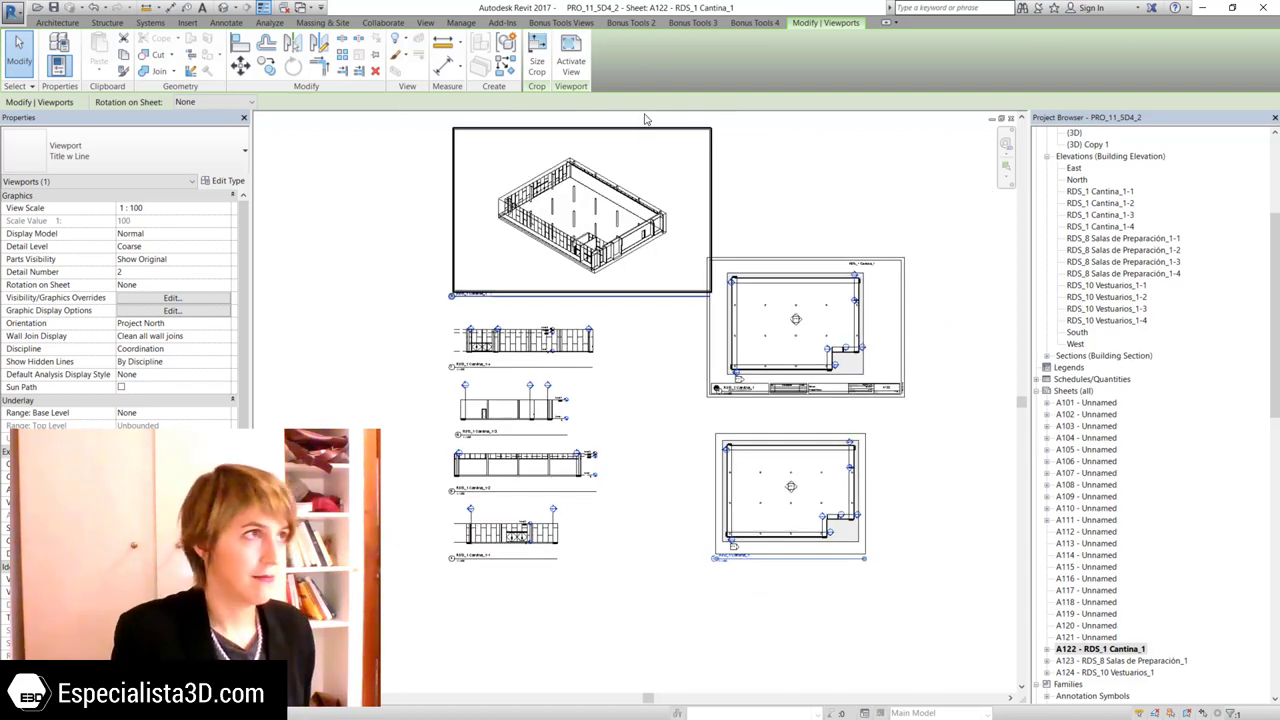
{"action": "left_click", "coordinate": [632, 22]}
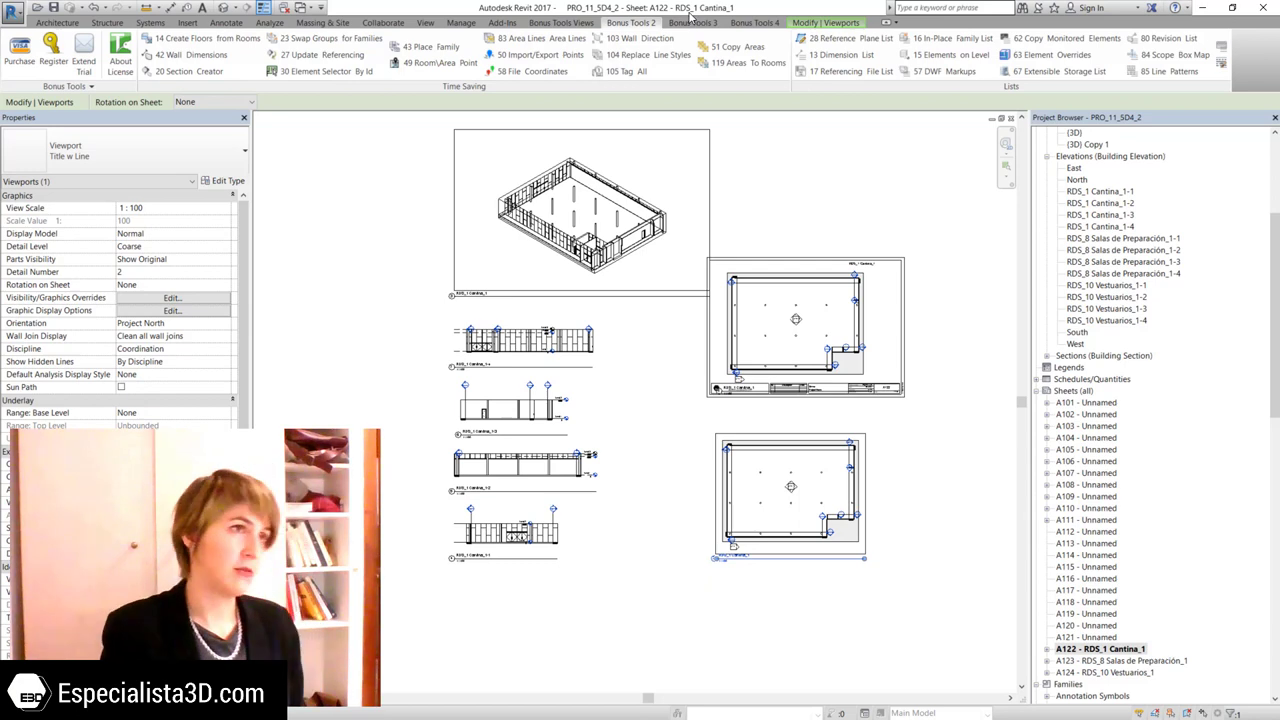
{"action": "left_click", "coordinate": [700, 22]}
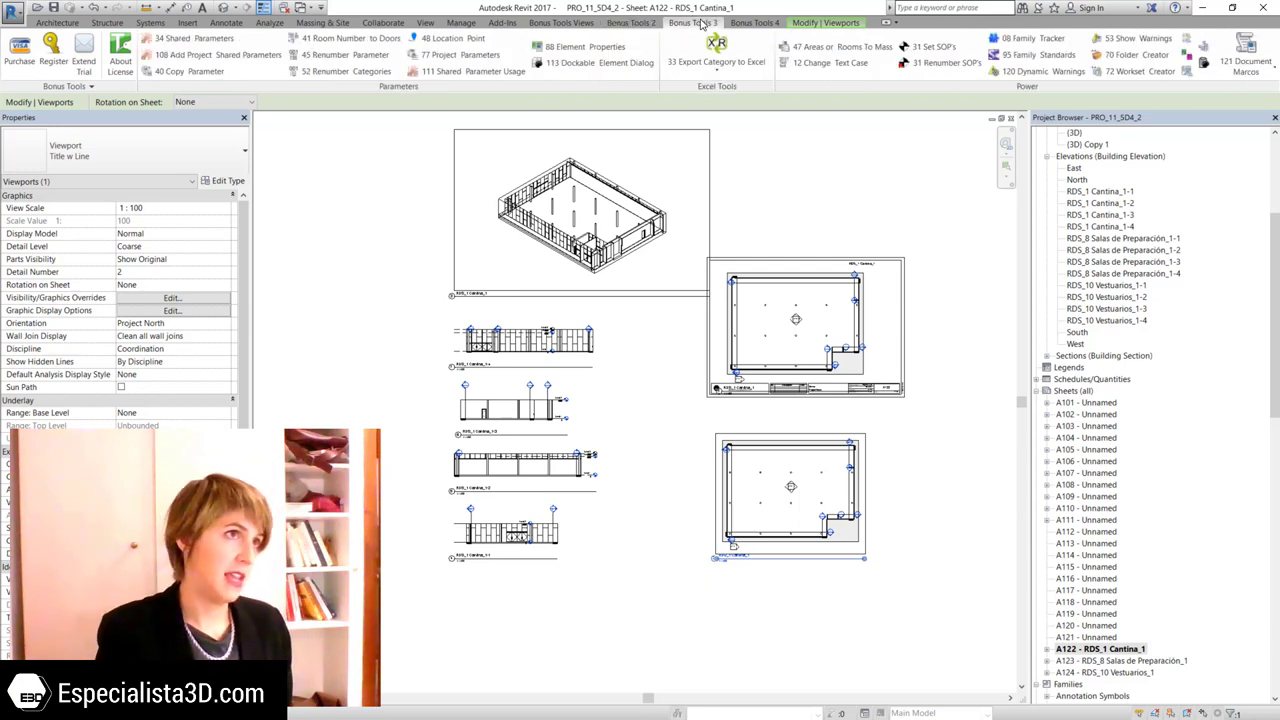
{"action": "left_click", "coordinate": [754, 22]}
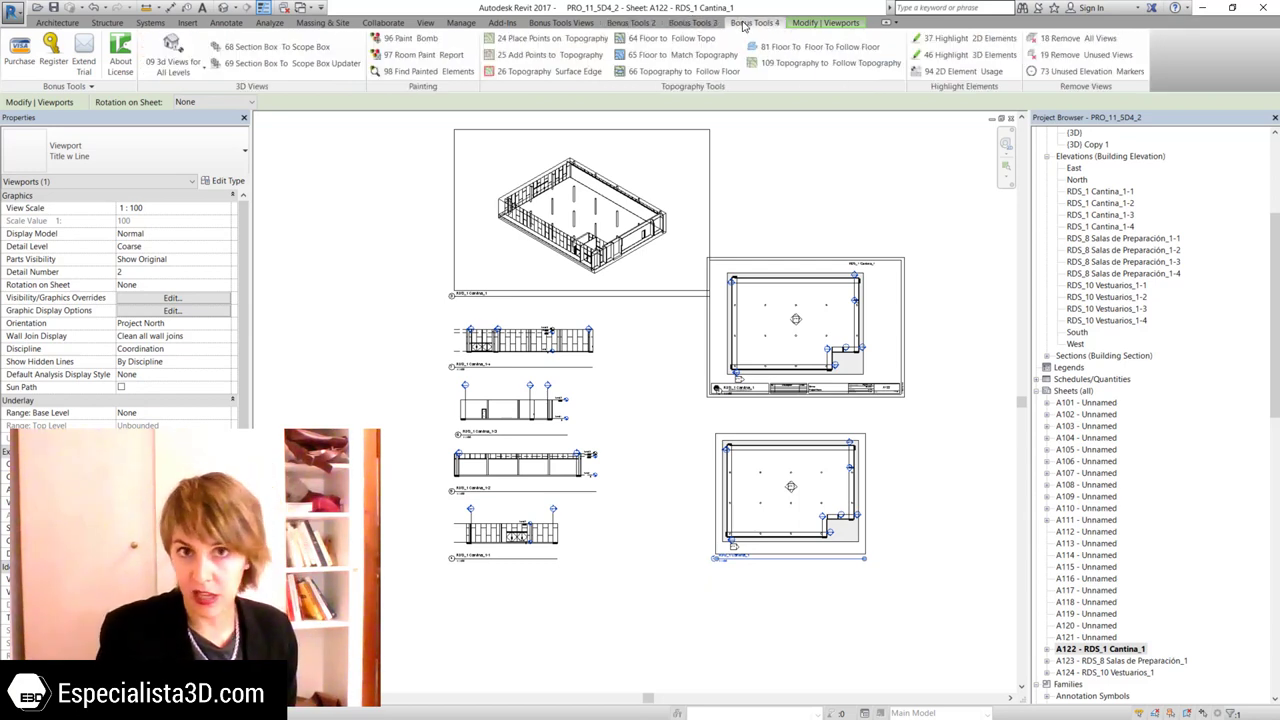